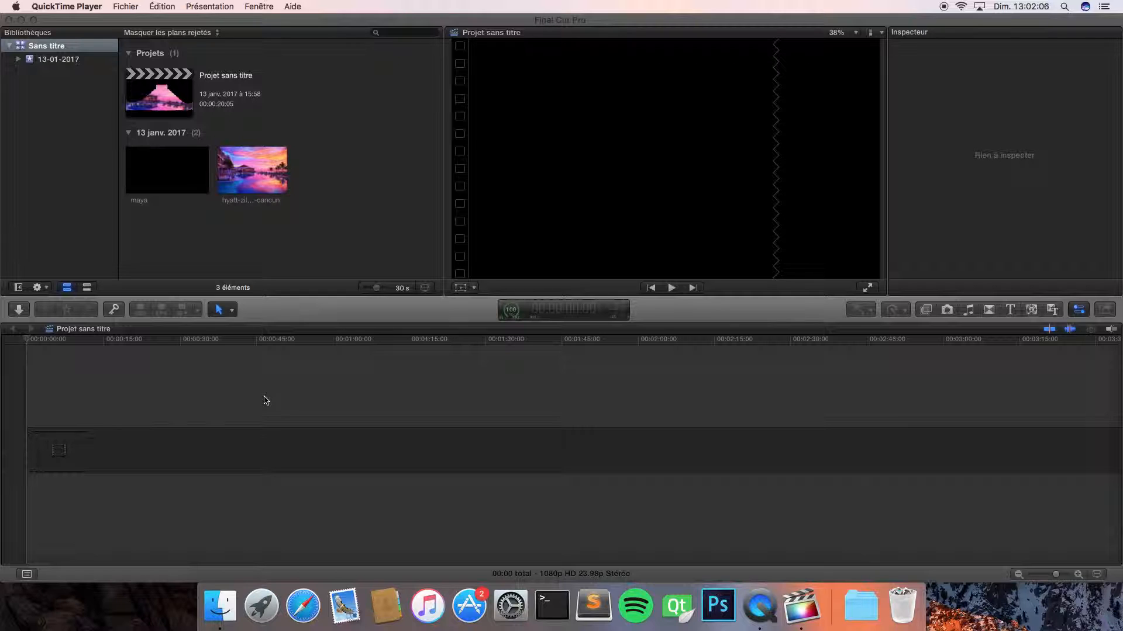
Switch to Safari and search Google Images for "fond nuageux".
left_click(228, 395)
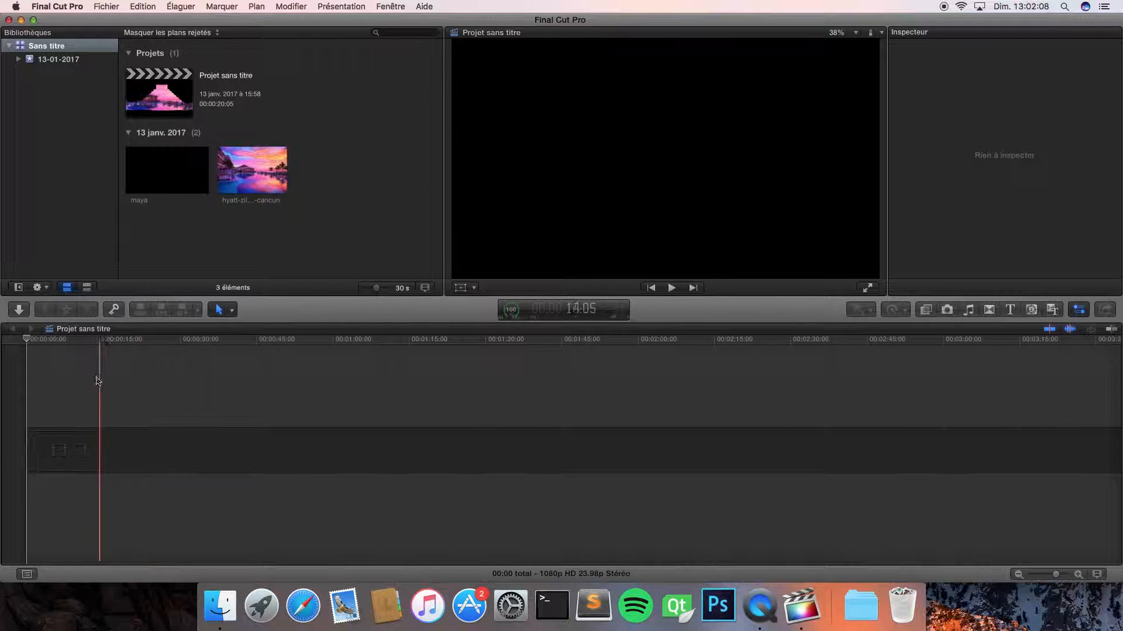
left_click(306, 604)
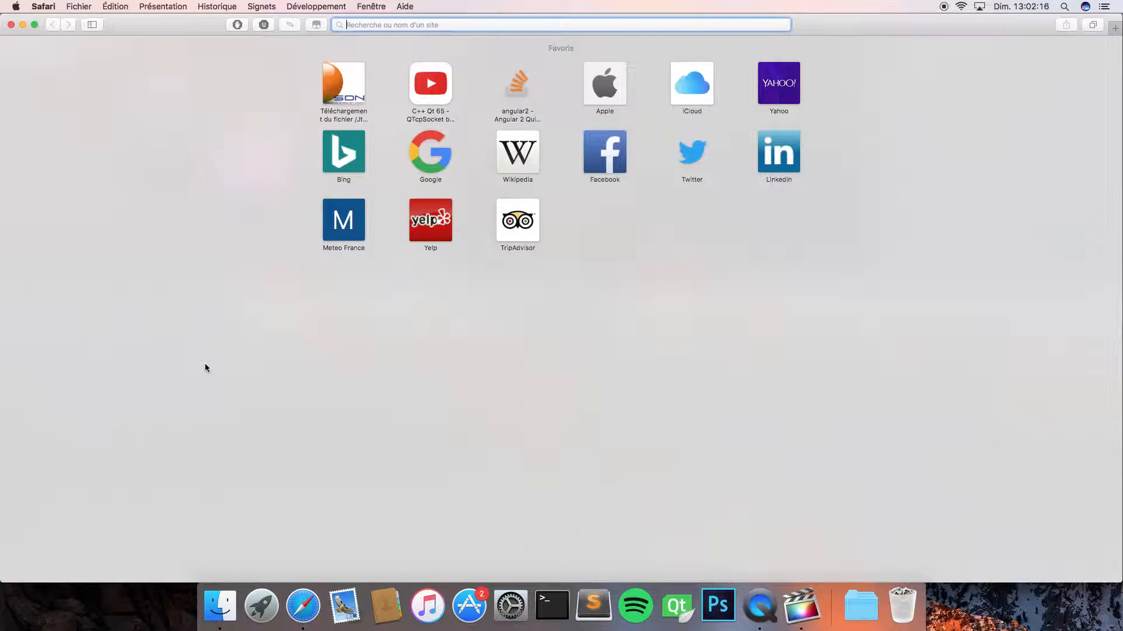
type("fond")
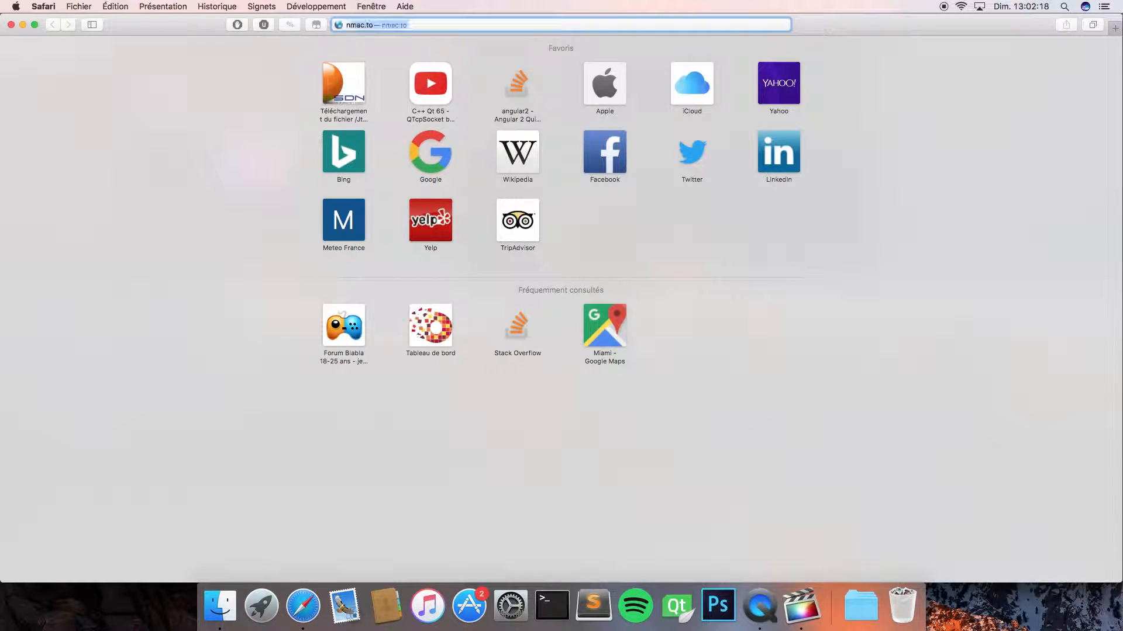
type(" nuageux")
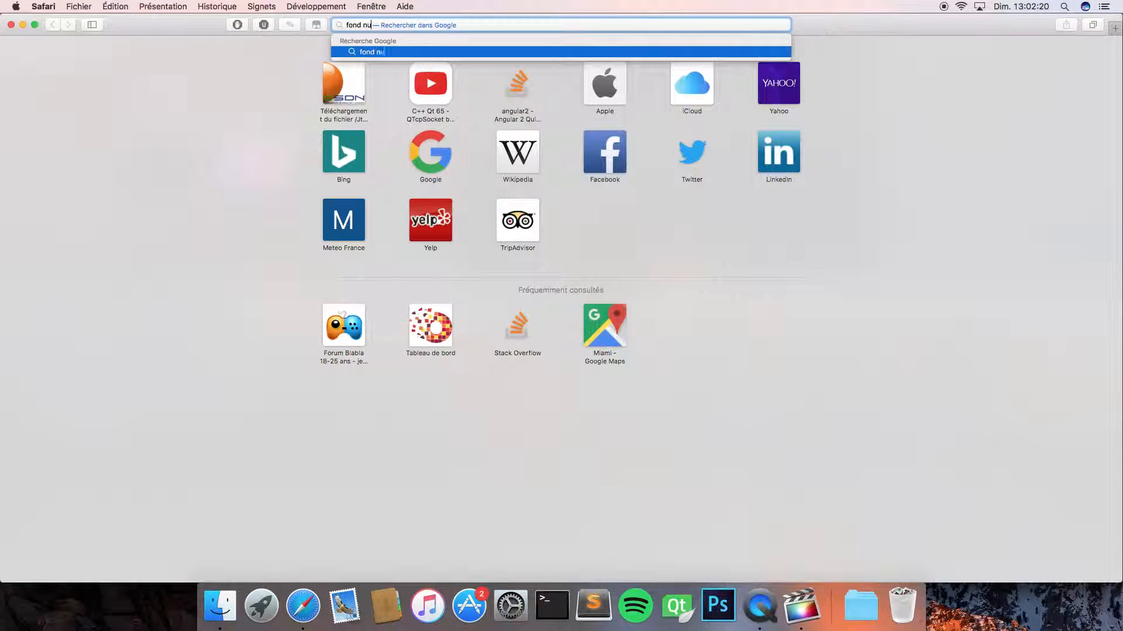
key("Return")
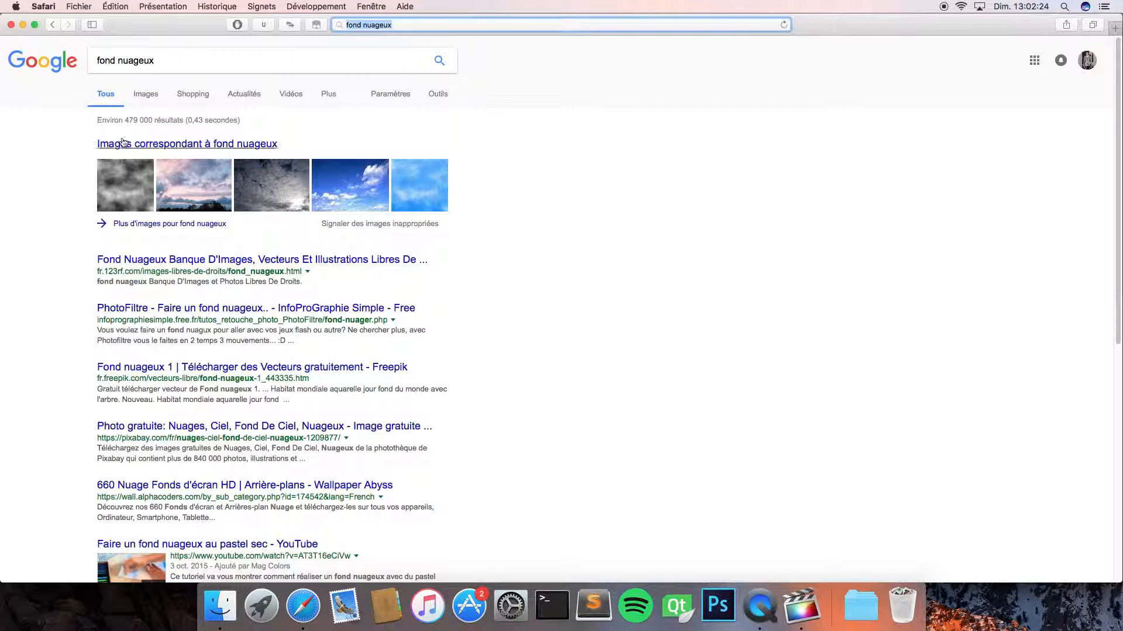
left_click(146, 97)
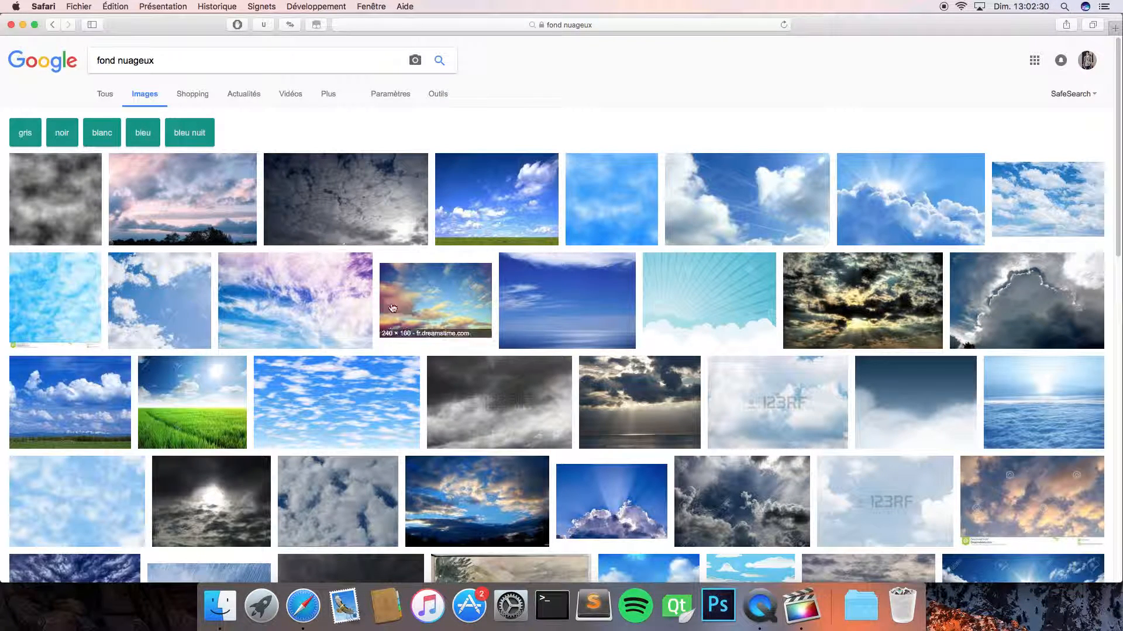
left_click(303, 303)
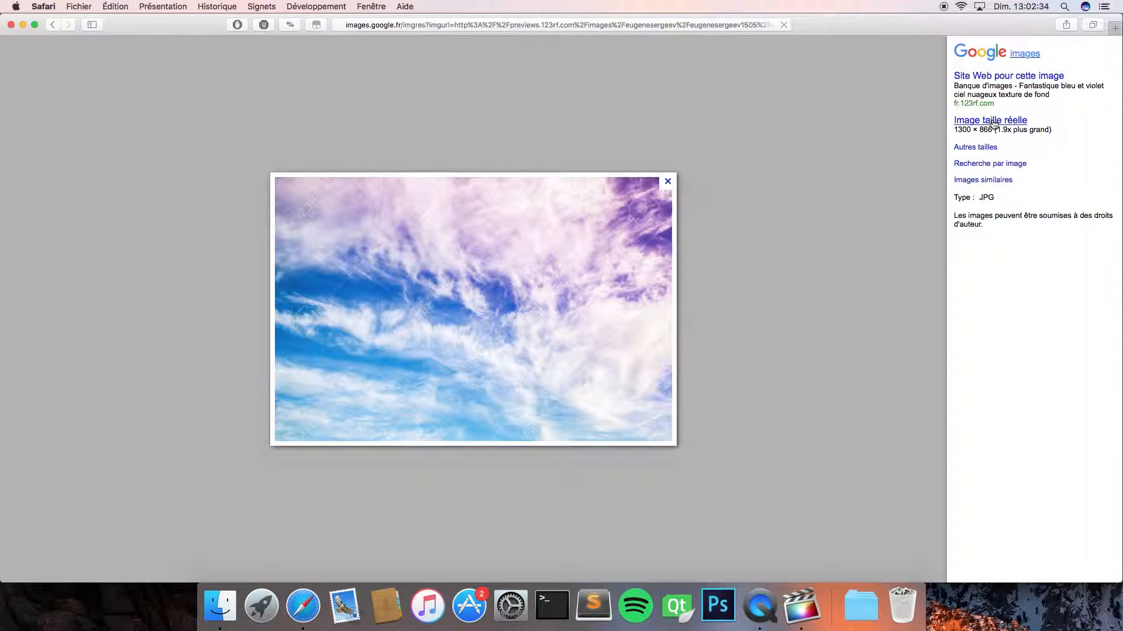
left_click(992, 121)
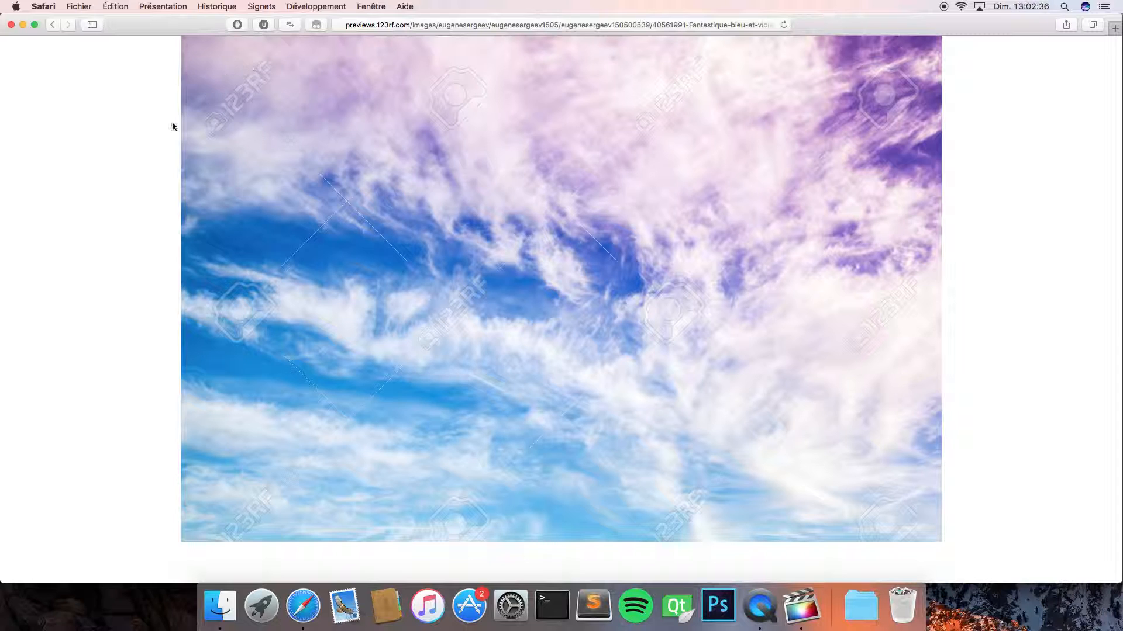
left_click(54, 26)
Open the blue sky-over-sea image from wallfizz.com at full size and save it to the Téléchargements folder.
left_click(579, 291)
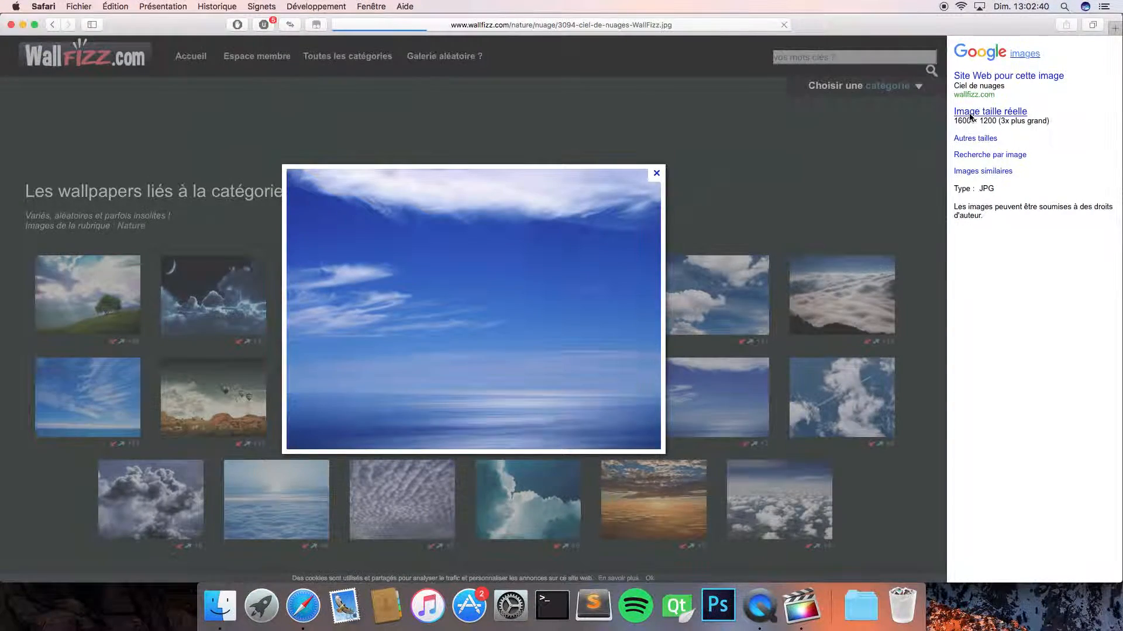
left_click(972, 118)
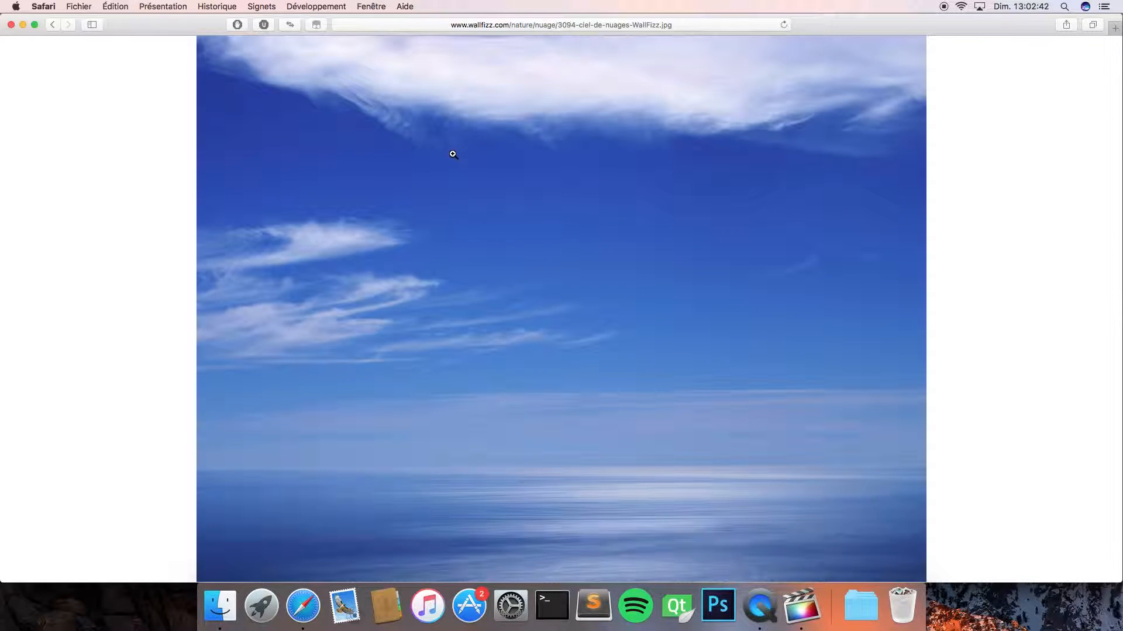
right_click(453, 155)
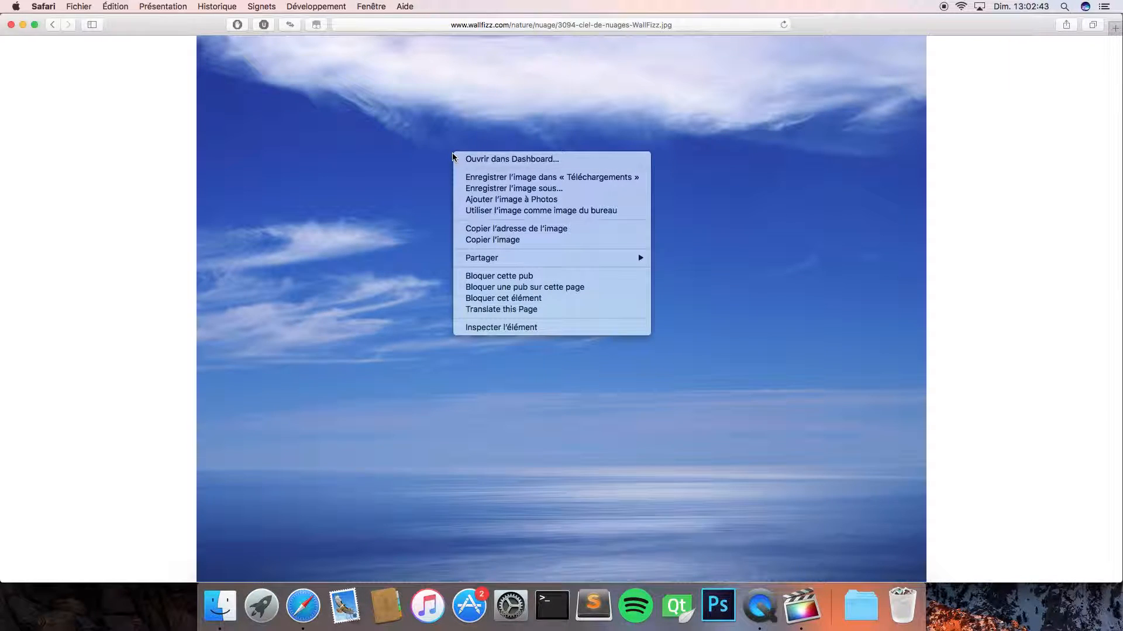
left_click(490, 178)
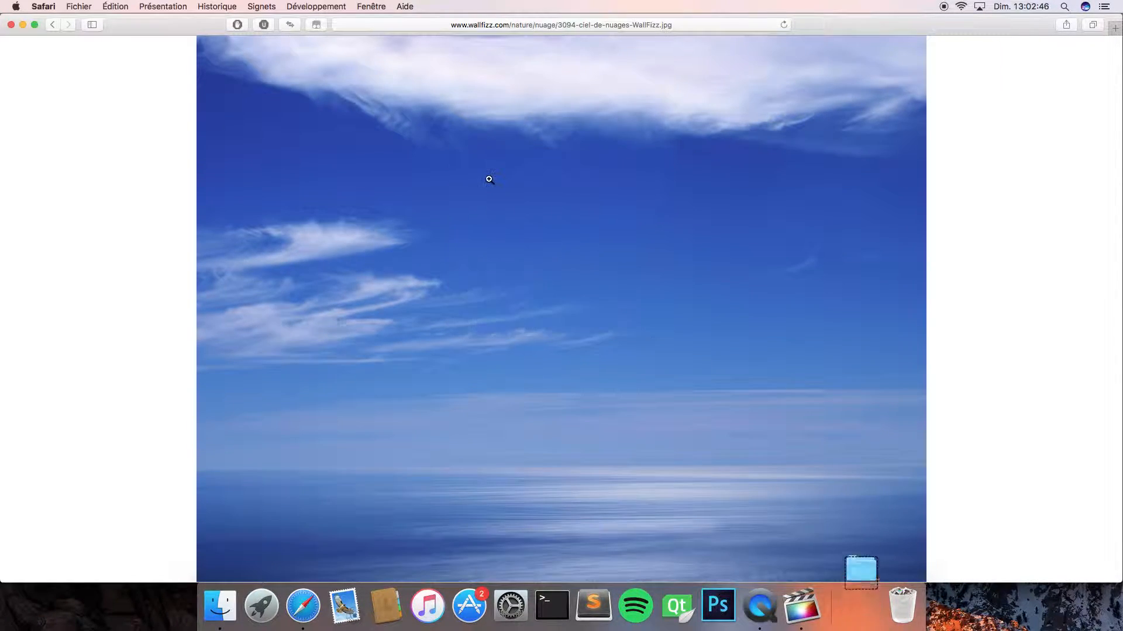
Place 3094-ciel-de-nuages-WallFizz.jpg from Téléchargements at the start of the Final Cut Pro timeline, using 1080p HD, 1920x1080 and 23.98p.
left_click(801, 605)
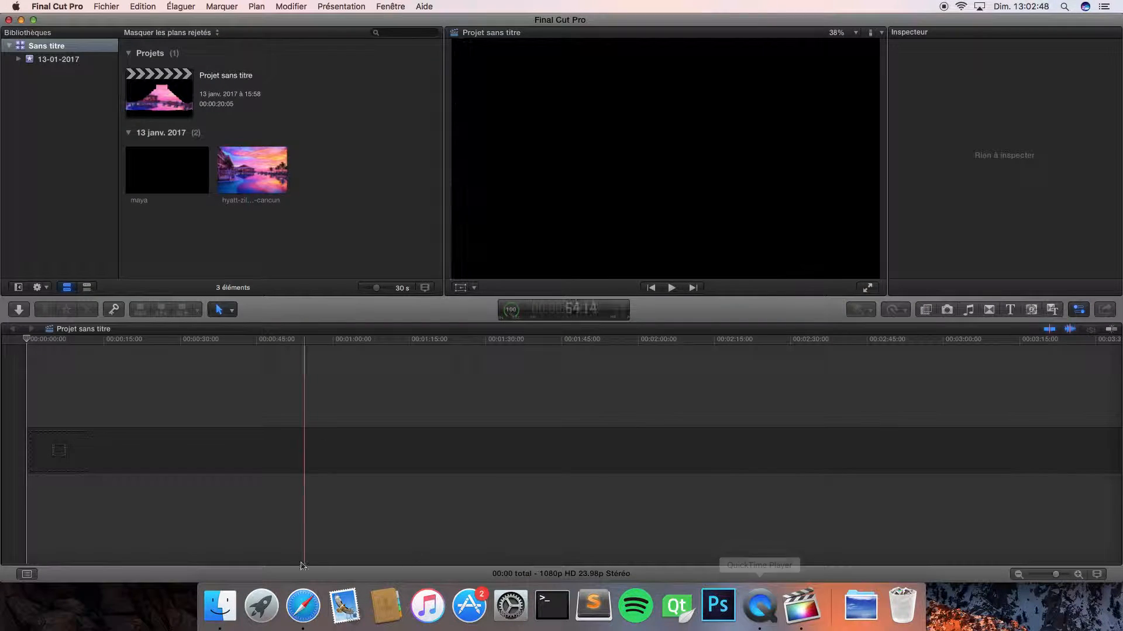
left_click(220, 605)
left_click(532, 308)
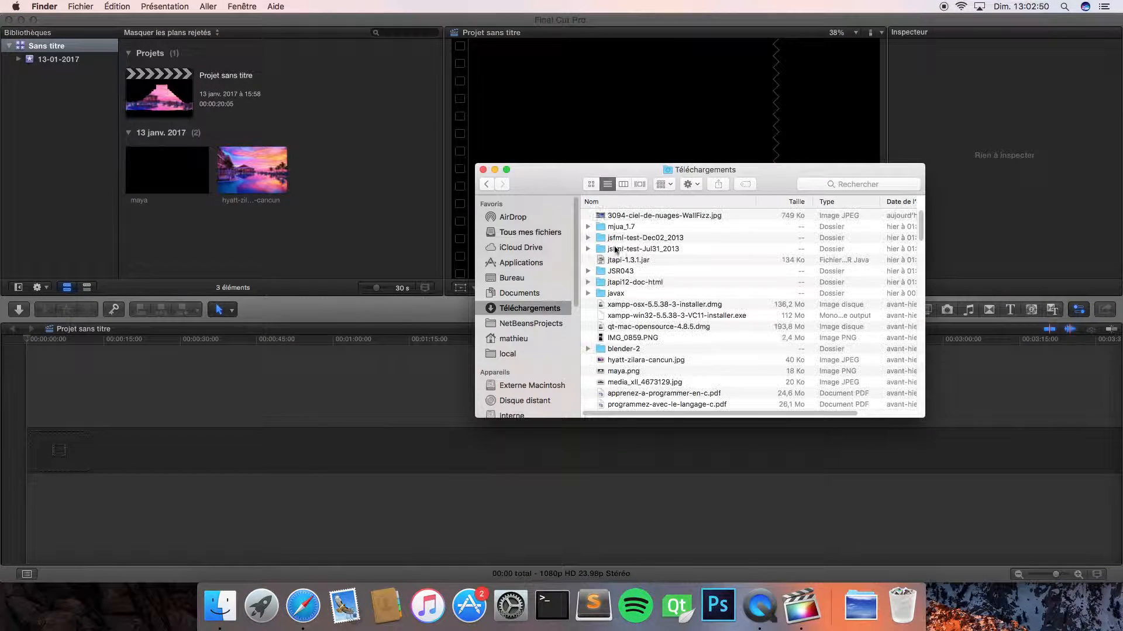
left_click_drag(637, 215, 190, 404)
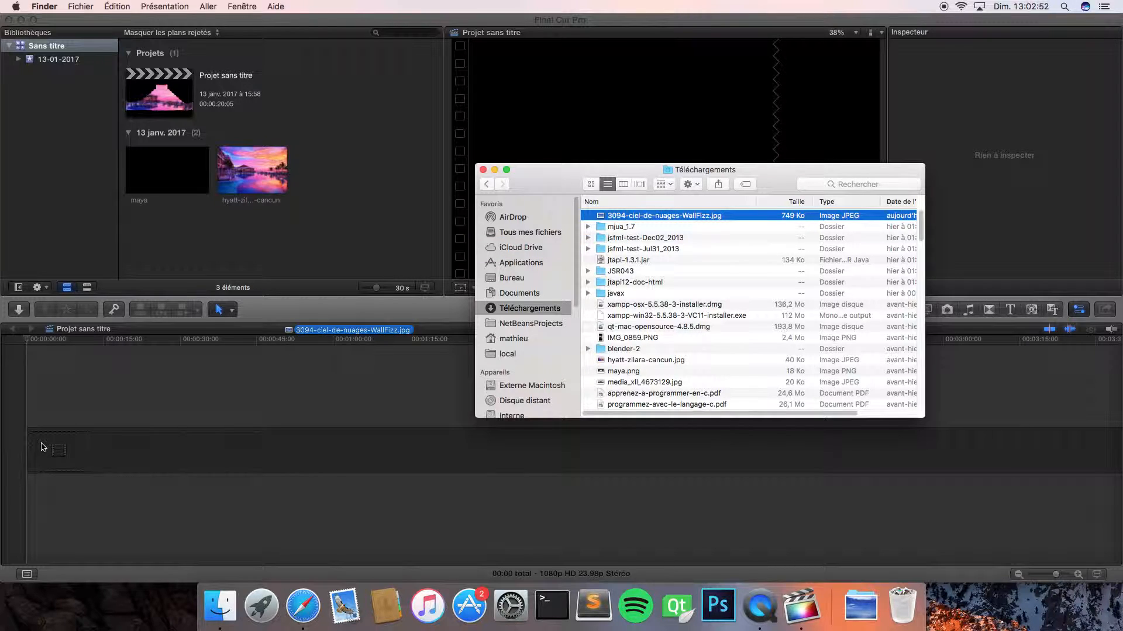
left_click_drag(42, 448, 41, 449)
left_click(553, 159)
left_click(483, 73)
left_click(485, 52)
left_click(767, 104)
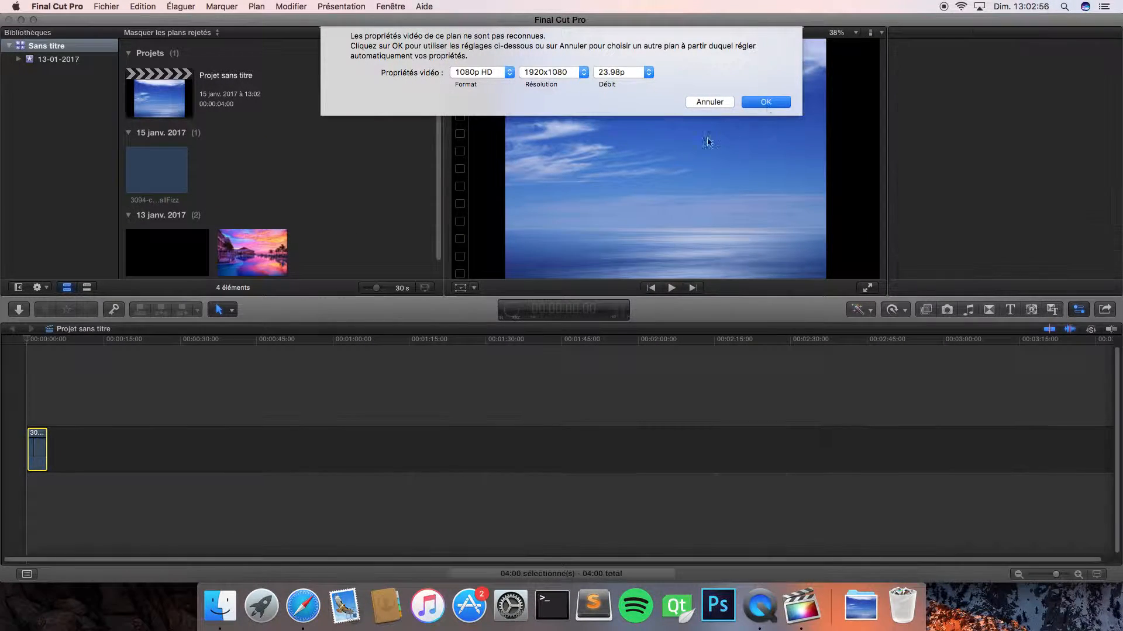
Extend the sky image clip to about 15 seconds and play its beginning.
left_click_drag(46, 451, 104, 451)
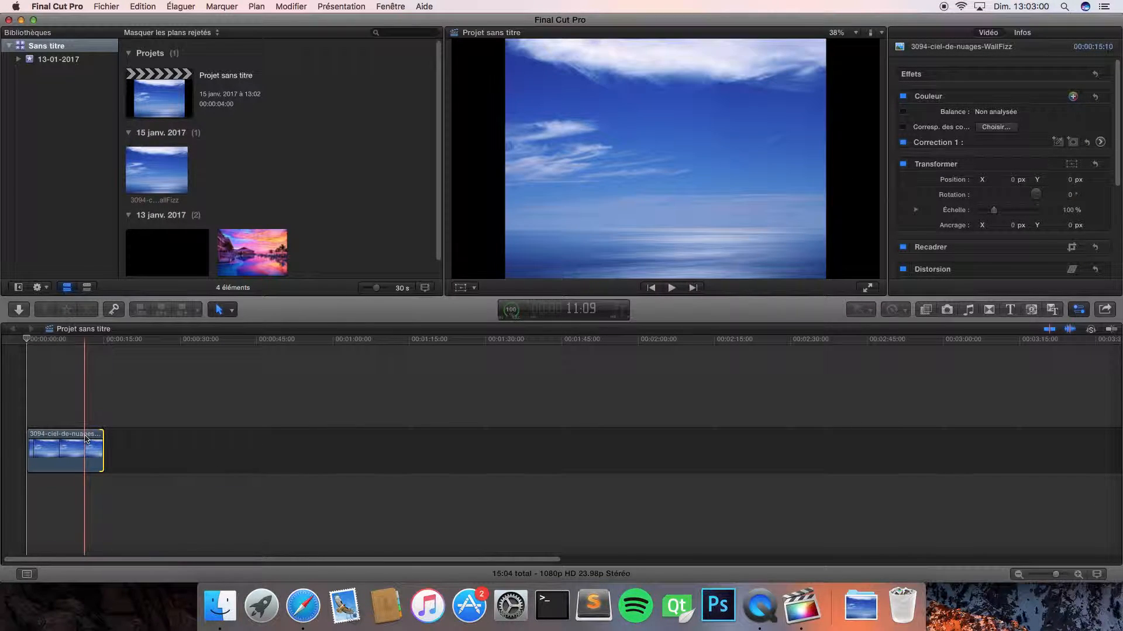
left_click(30, 422)
key("v")
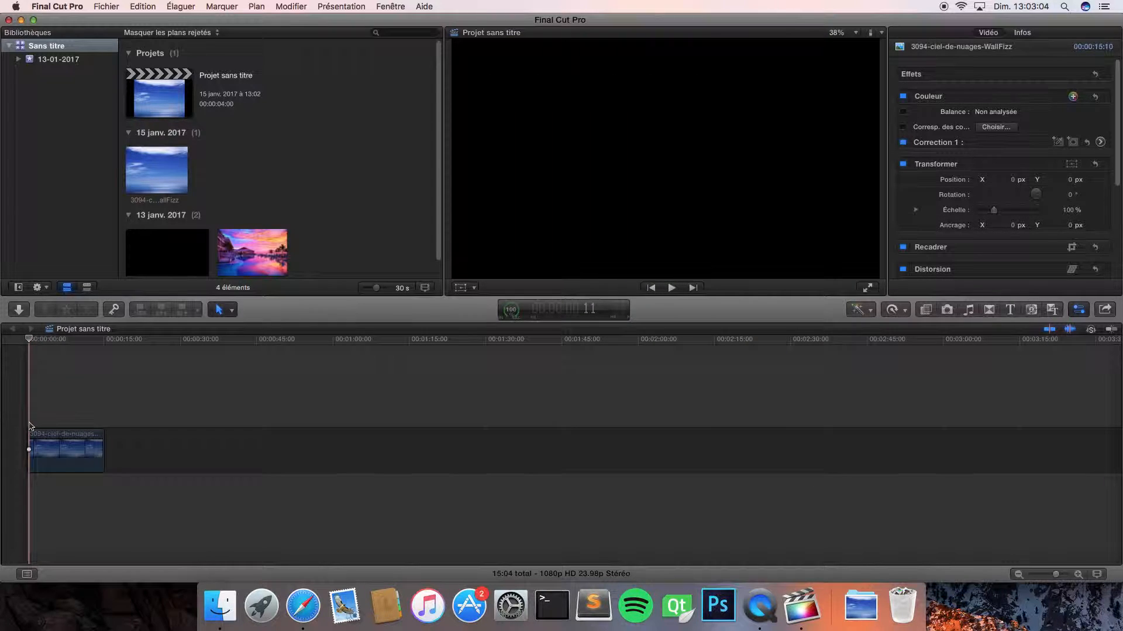
key("v")
key("space")
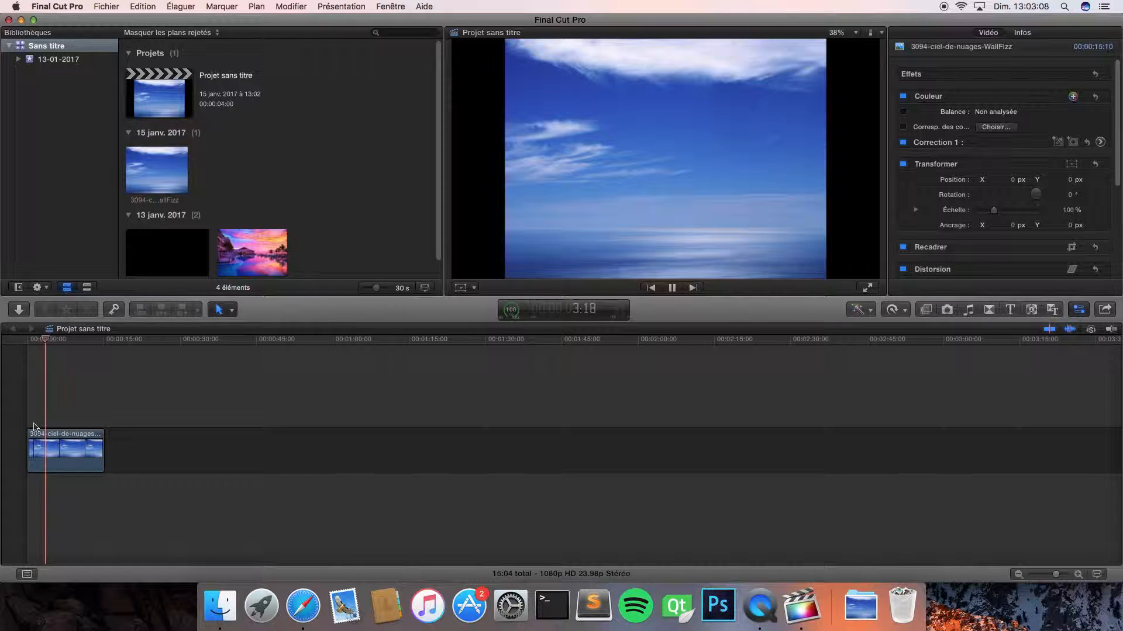
key("space")
key("Home")
Show the sky clip's video animation and transform the image to 158 % scale with a Y position of about 322.9 px.
left_click(73, 449)
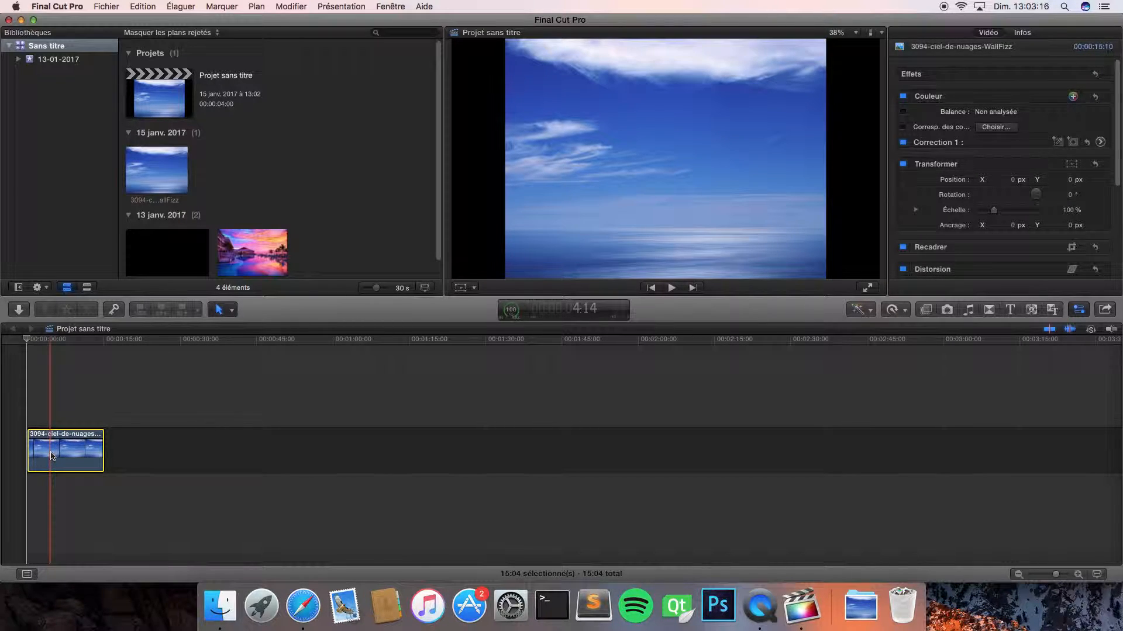
key("ctrl+v")
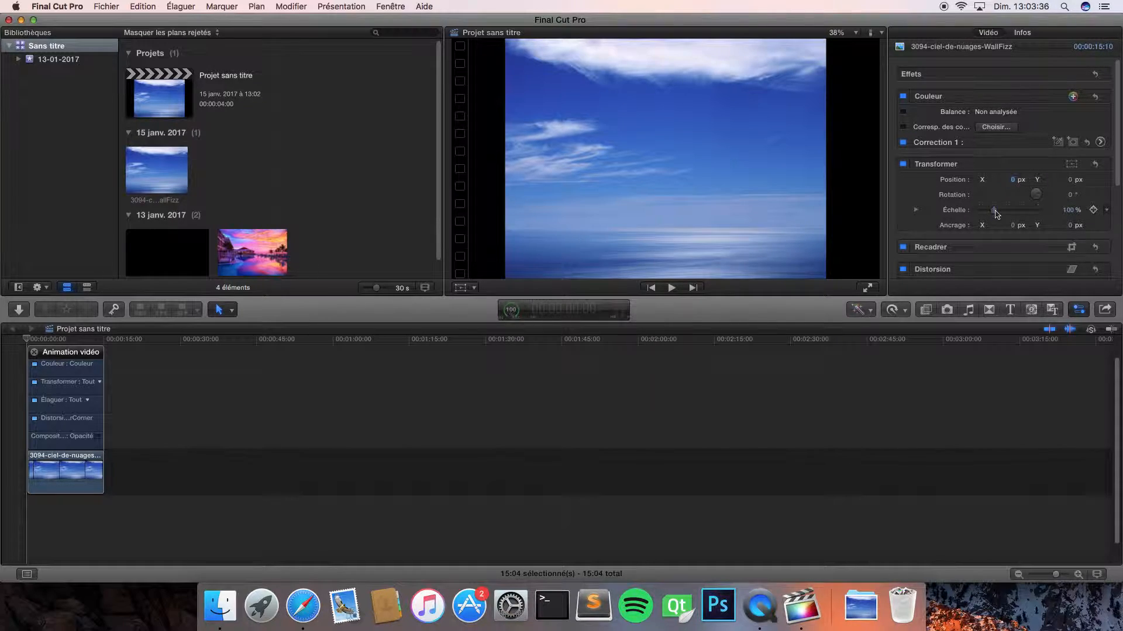
left_click_drag(996, 214, 1003, 211)
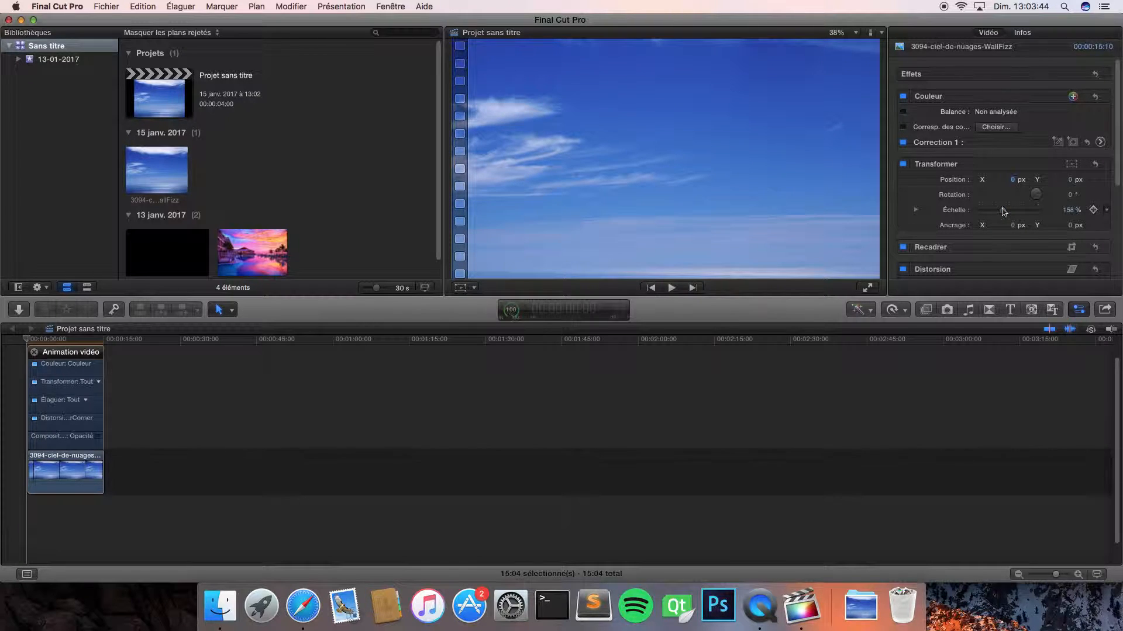
left_click(809, 196)
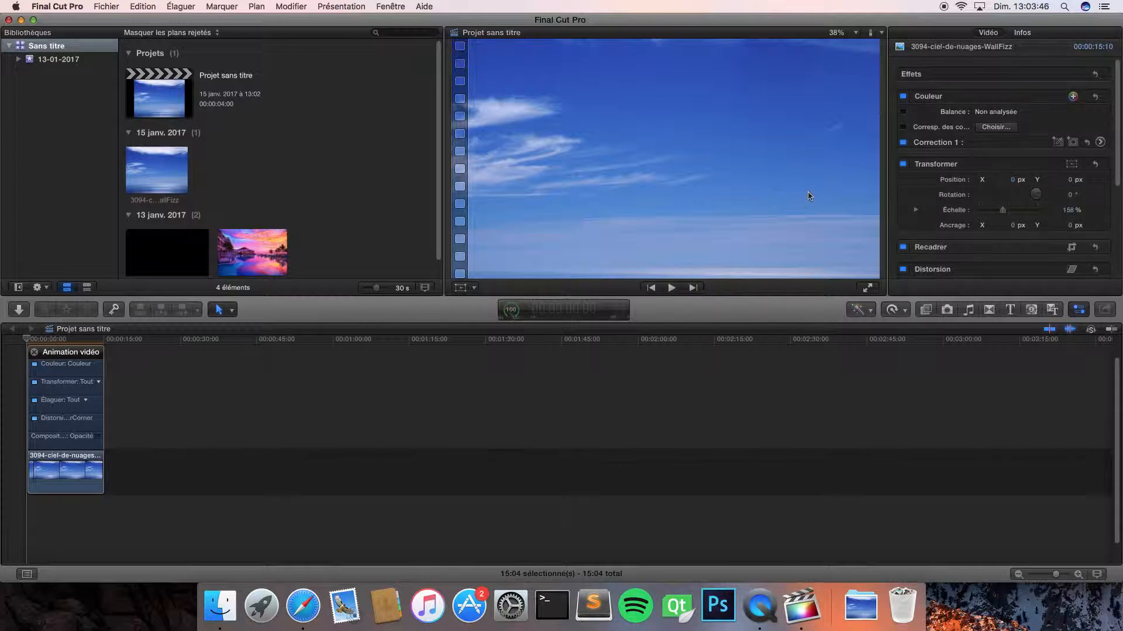
left_click_drag(1072, 180, 1071, 61)
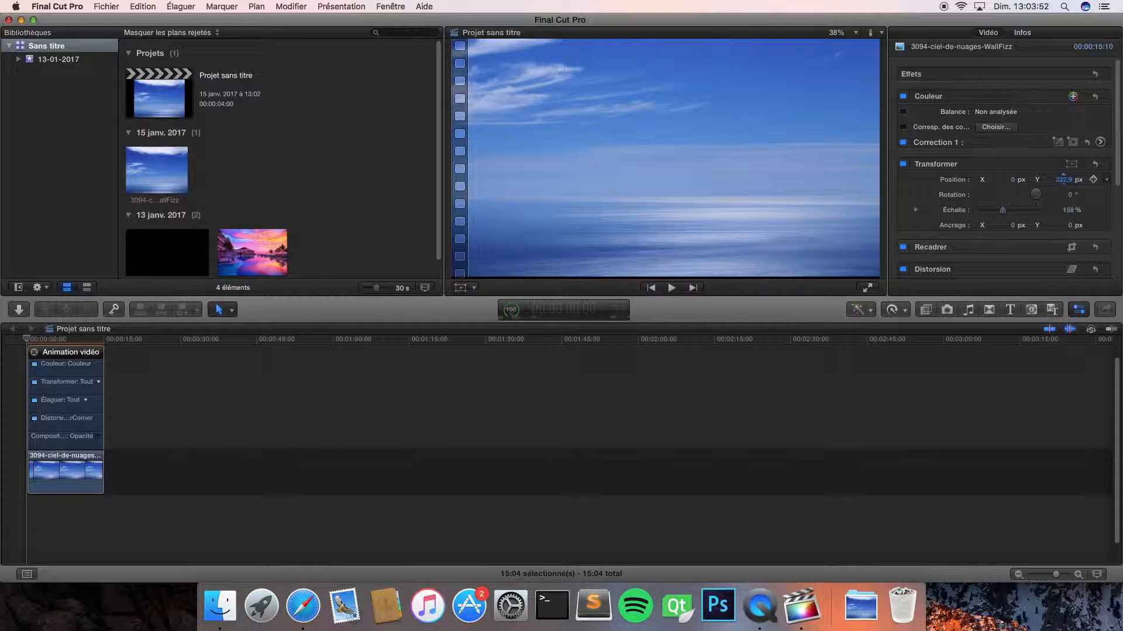
Limit the clip's transform animation to Position and add a position keyframe at its start with X at about -175.1 px.
left_click_drag(971, 341, 22, 340)
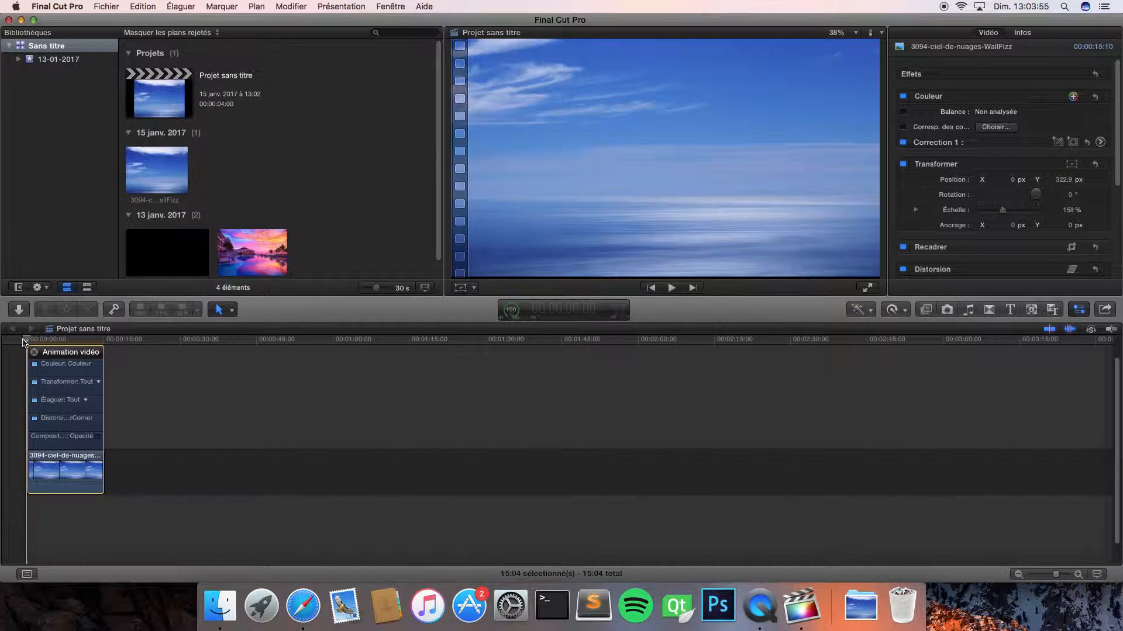
left_click(99, 381)
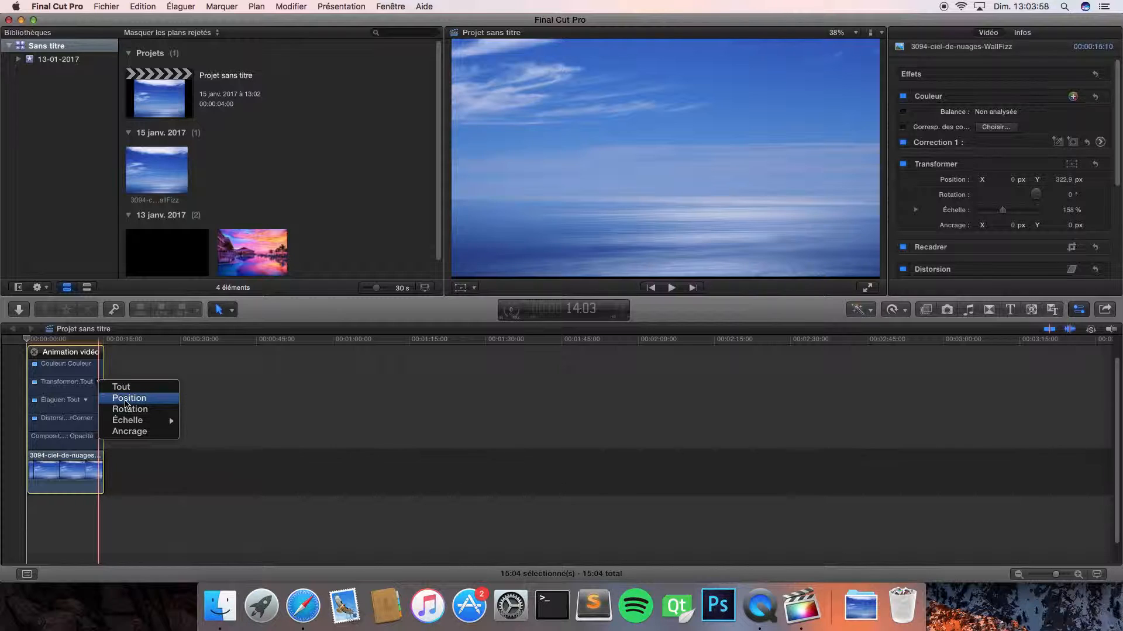
left_click(126, 403)
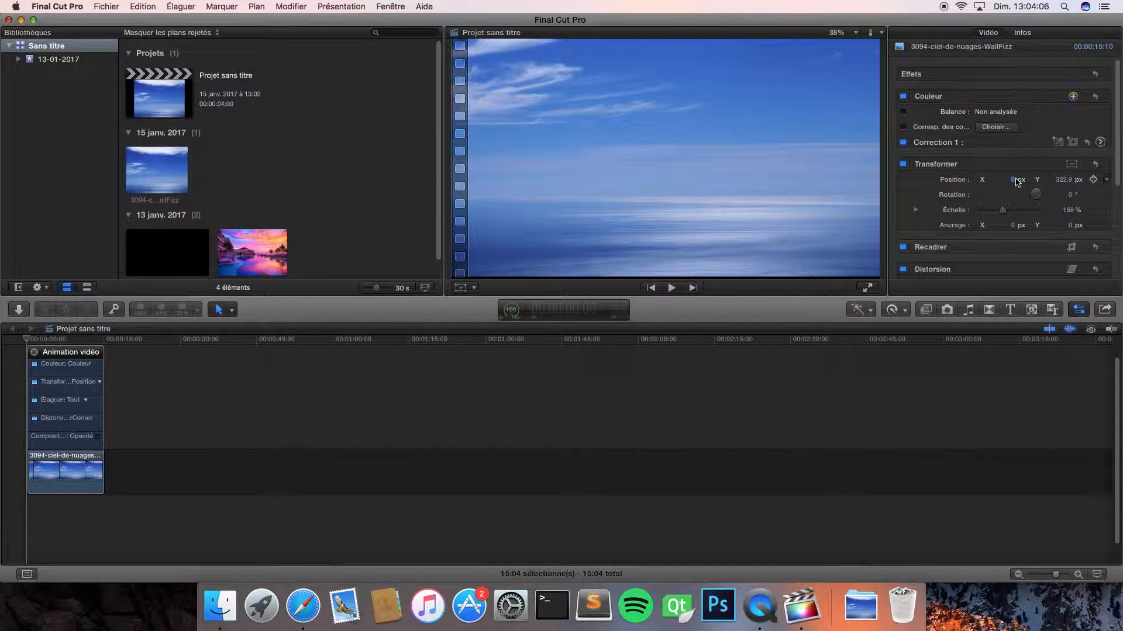
left_click_drag(1018, 182, 1013, 179)
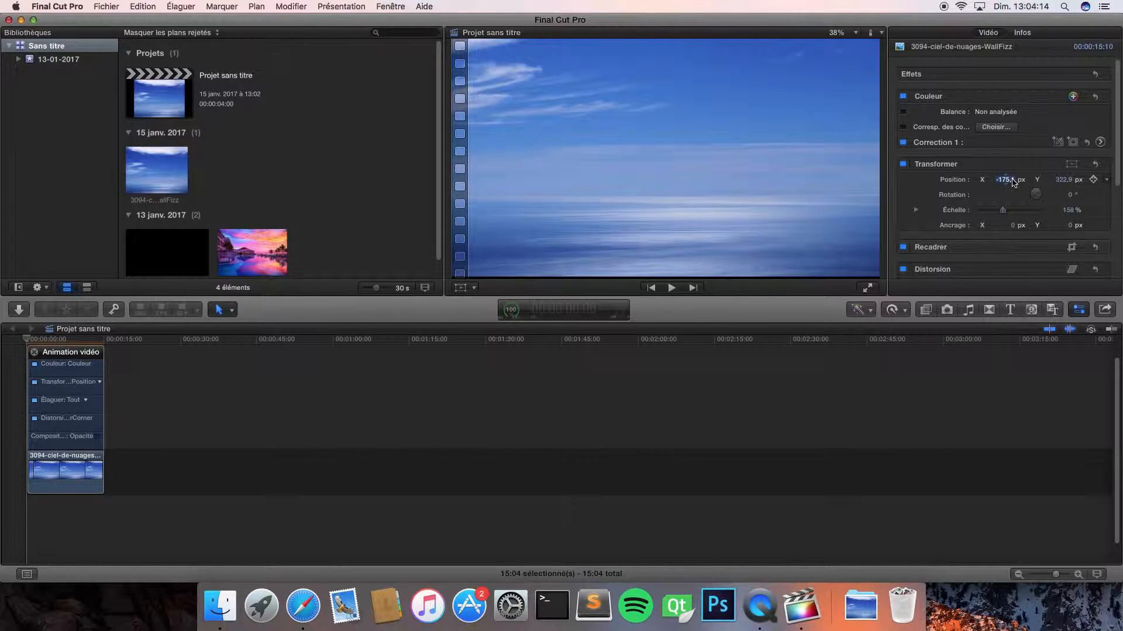
left_click(1093, 180)
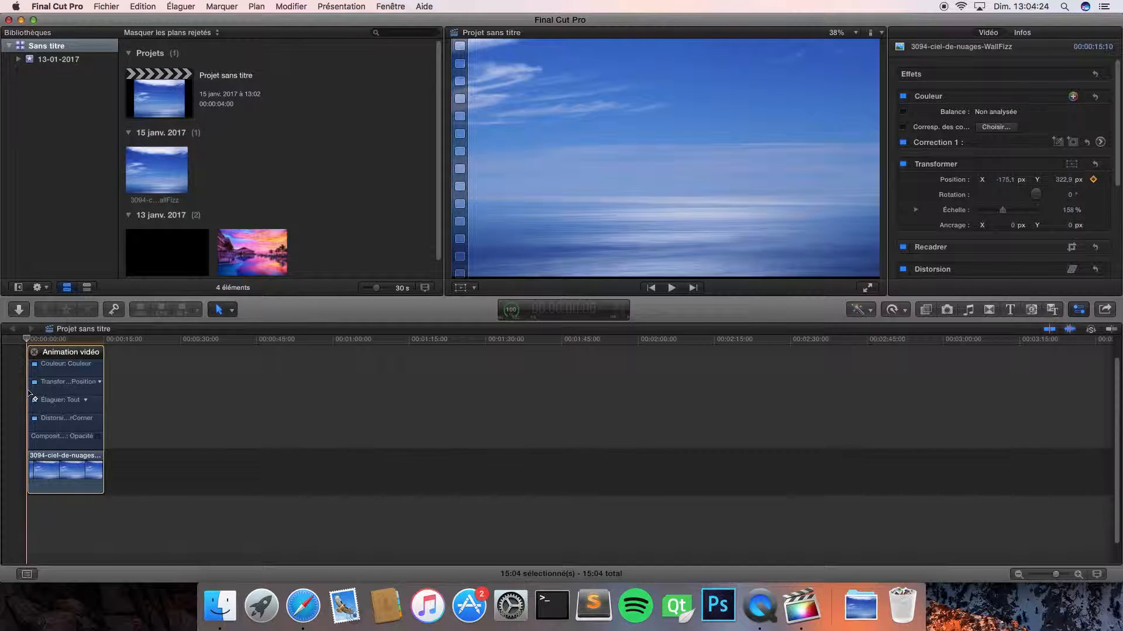
Add a second position keyframe near the clip's end, at 14:22, with X at about 172.2 px.
left_click(29, 341)
left_click_drag(27, 340, 108, 360)
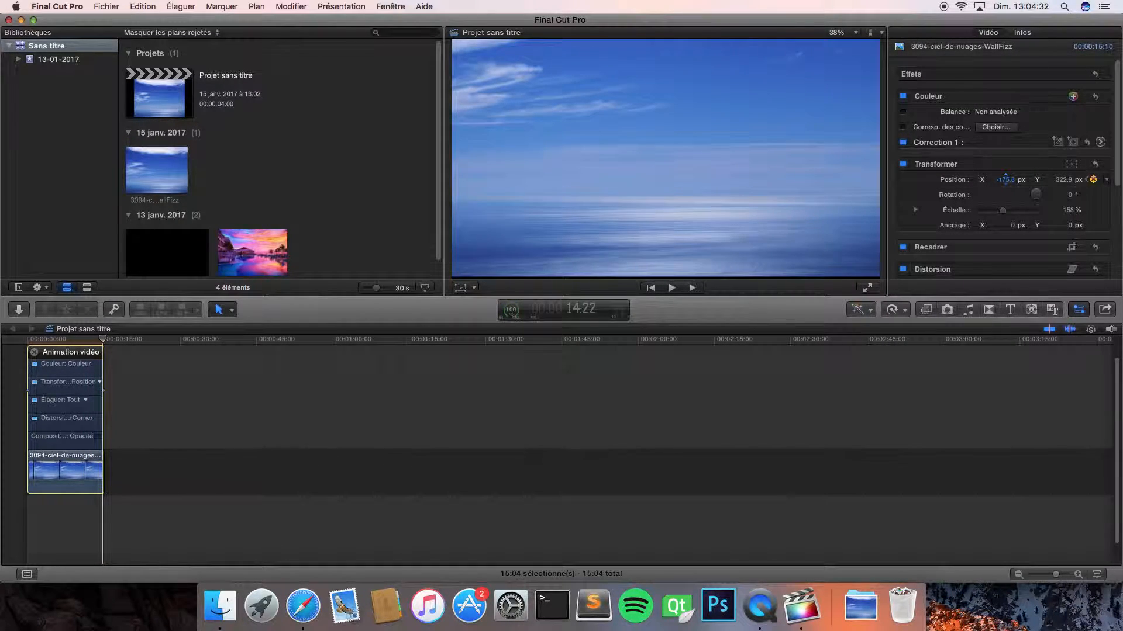
left_click_drag(1005, 179, 1007, 179)
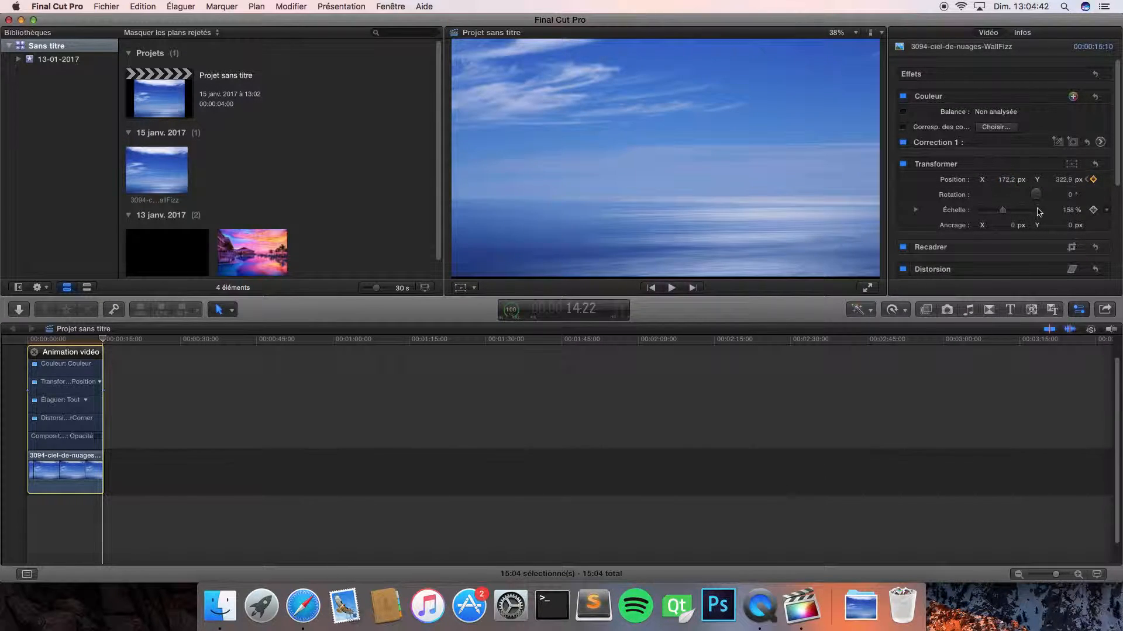
left_click(1109, 183)
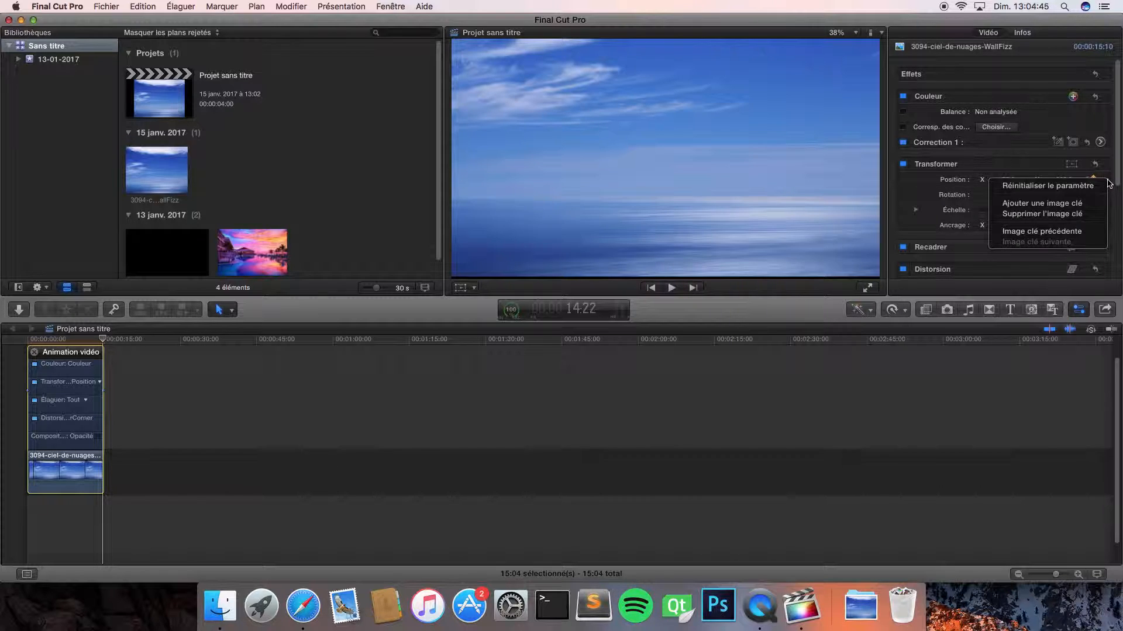
left_click(1091, 204)
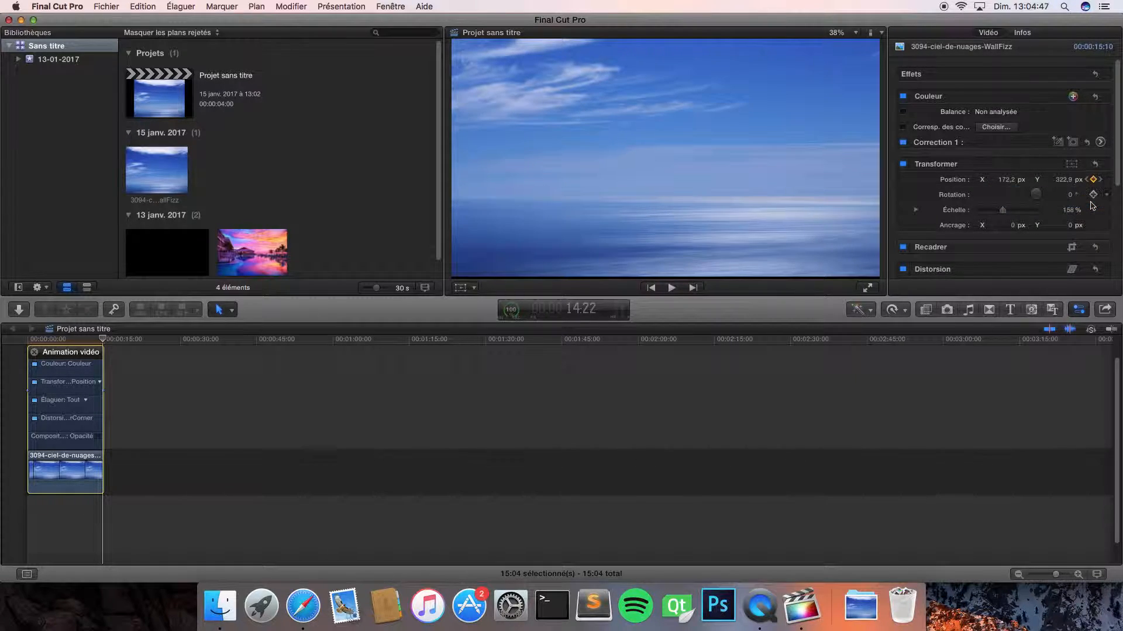
Play the clip from its start to check the horizontal movement and return to the beginning.
left_click(22, 340)
key("space")
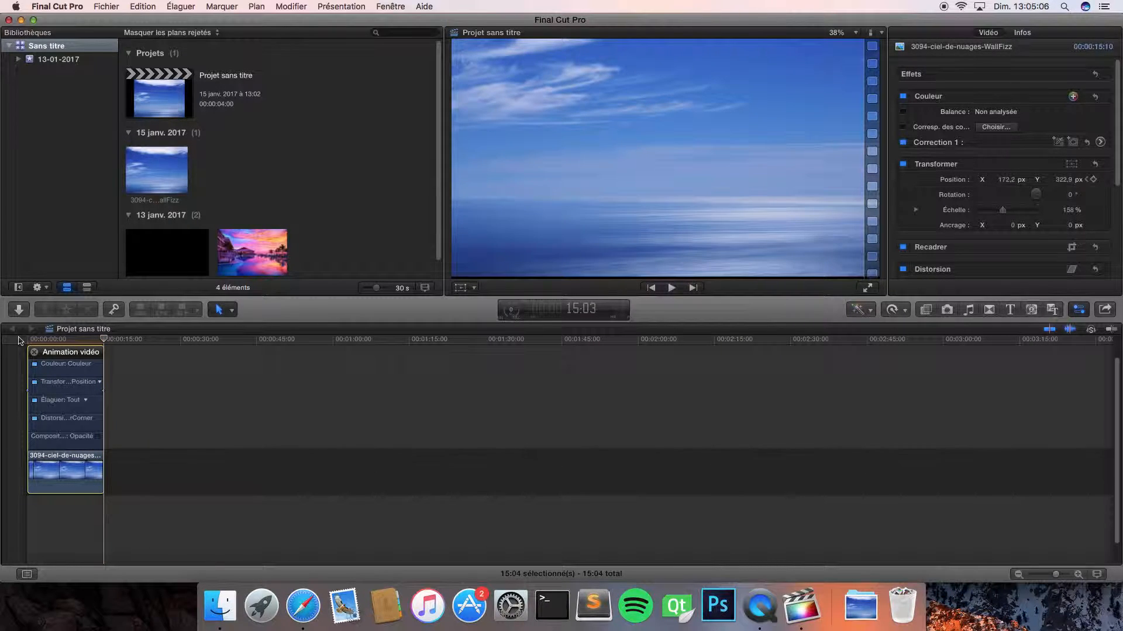
left_click(29, 339)
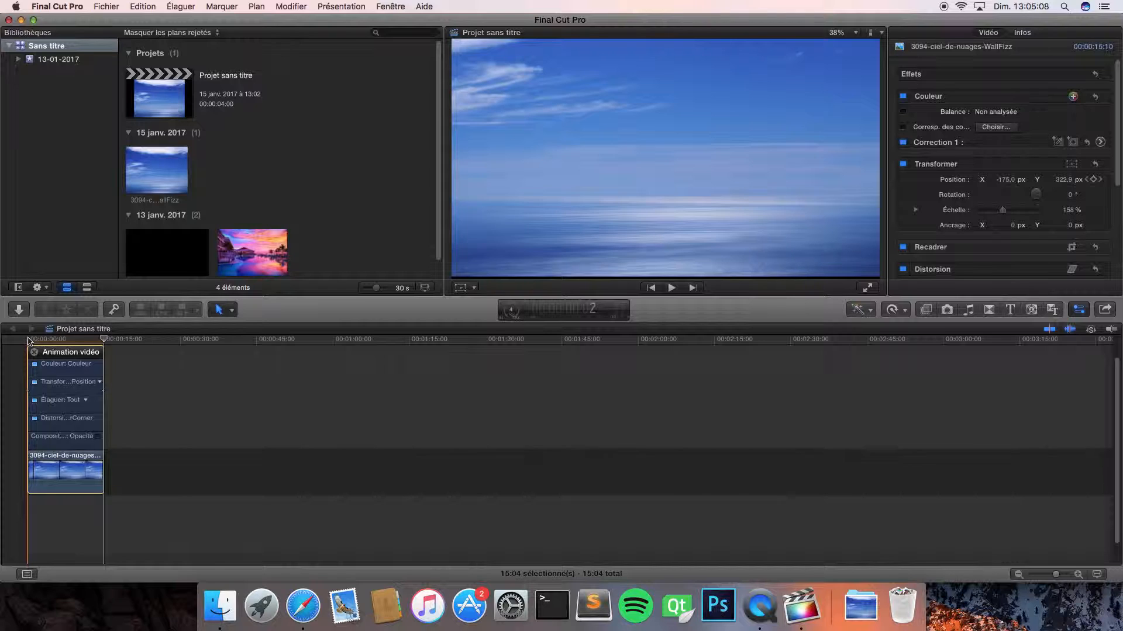
Switch to Safari and search Google Images for "paysage".
left_click(28, 340)
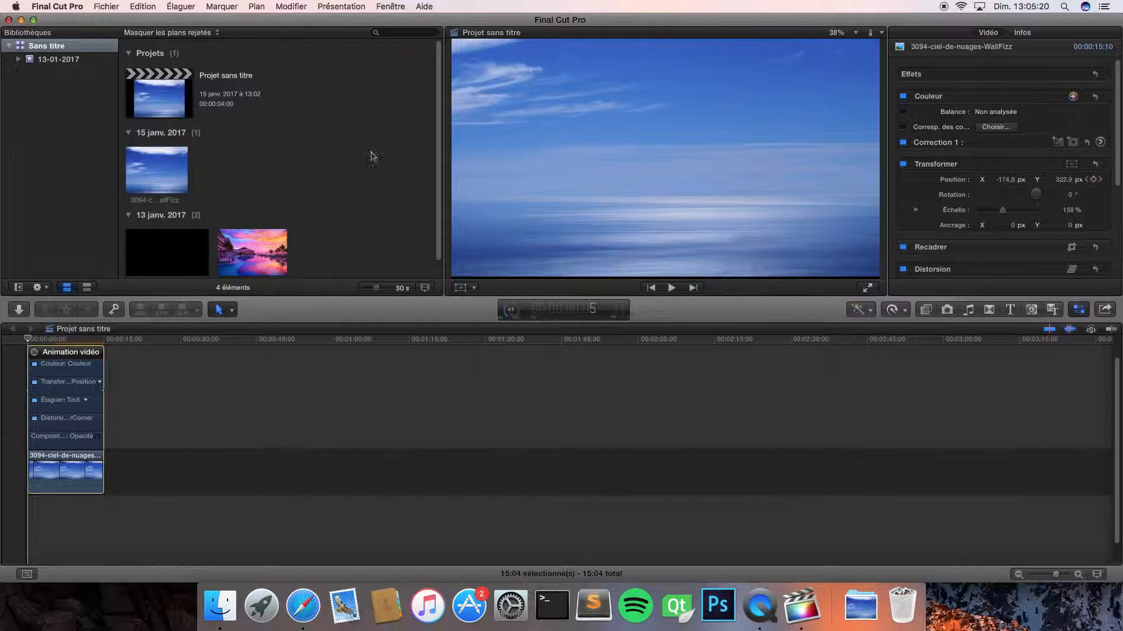
left_click(300, 603)
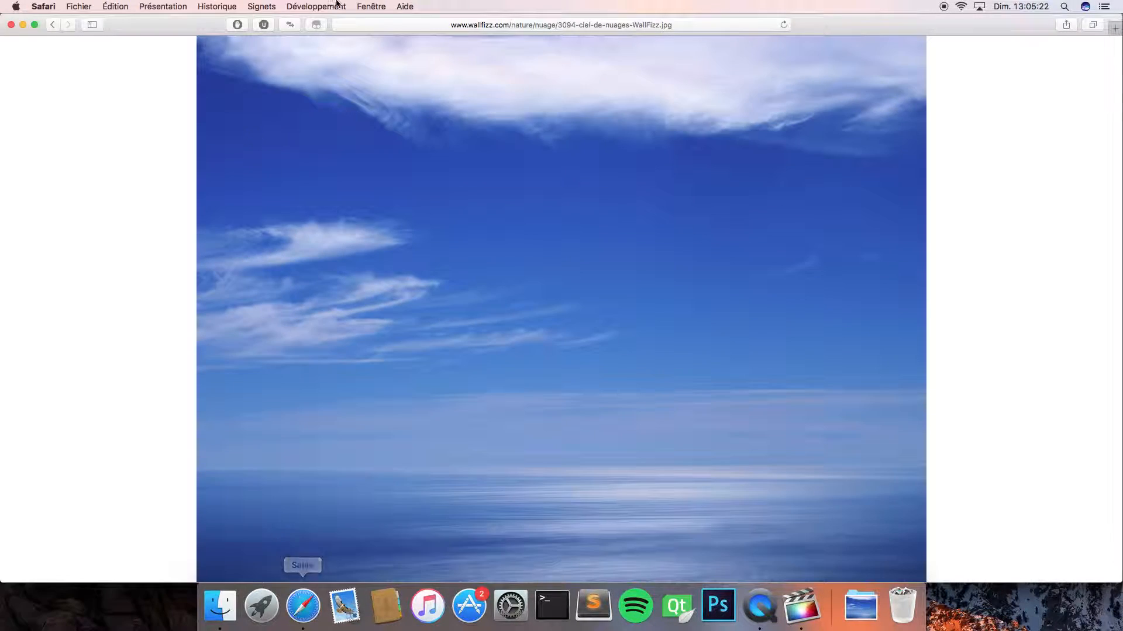
left_click(424, 22)
type("p&y")
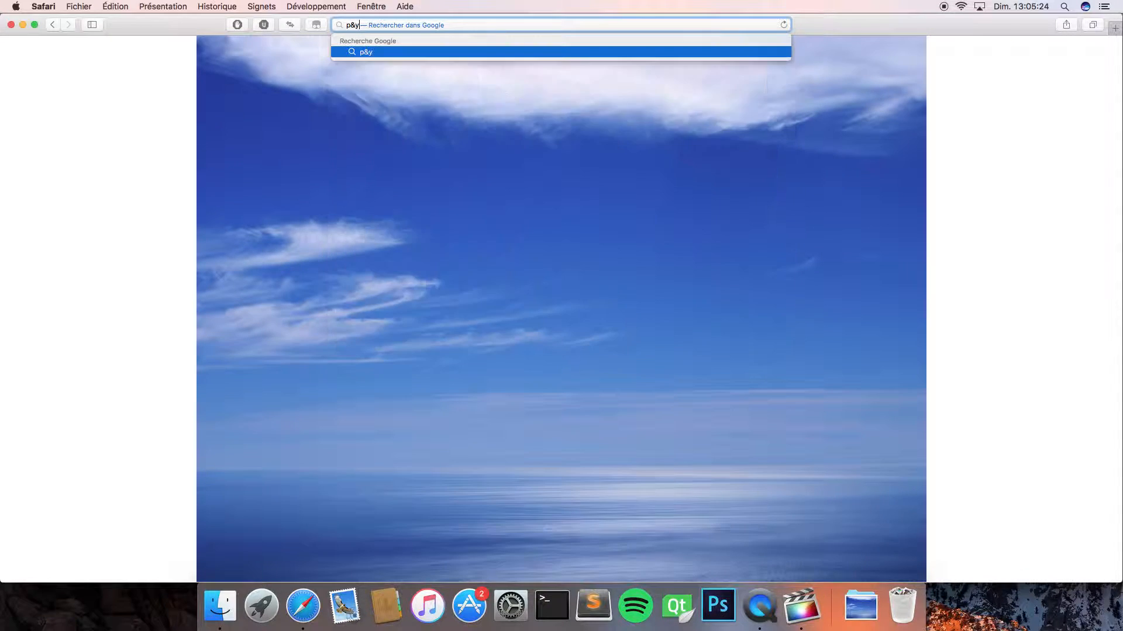
key("BackSpace")
key("BackSpace")
type("ge")
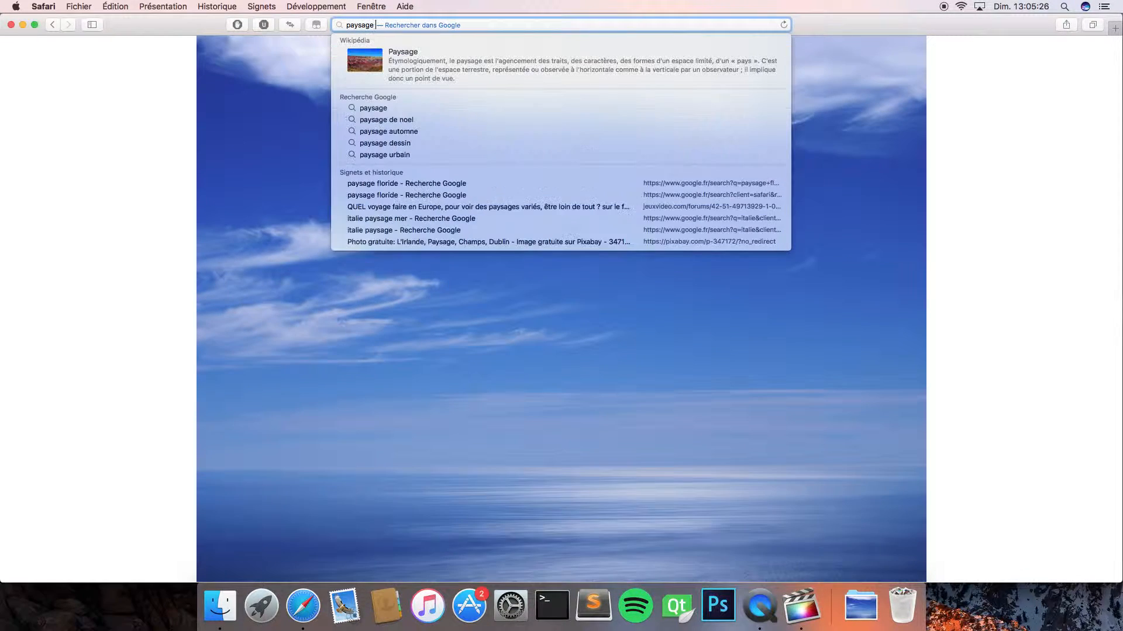
key("Return")
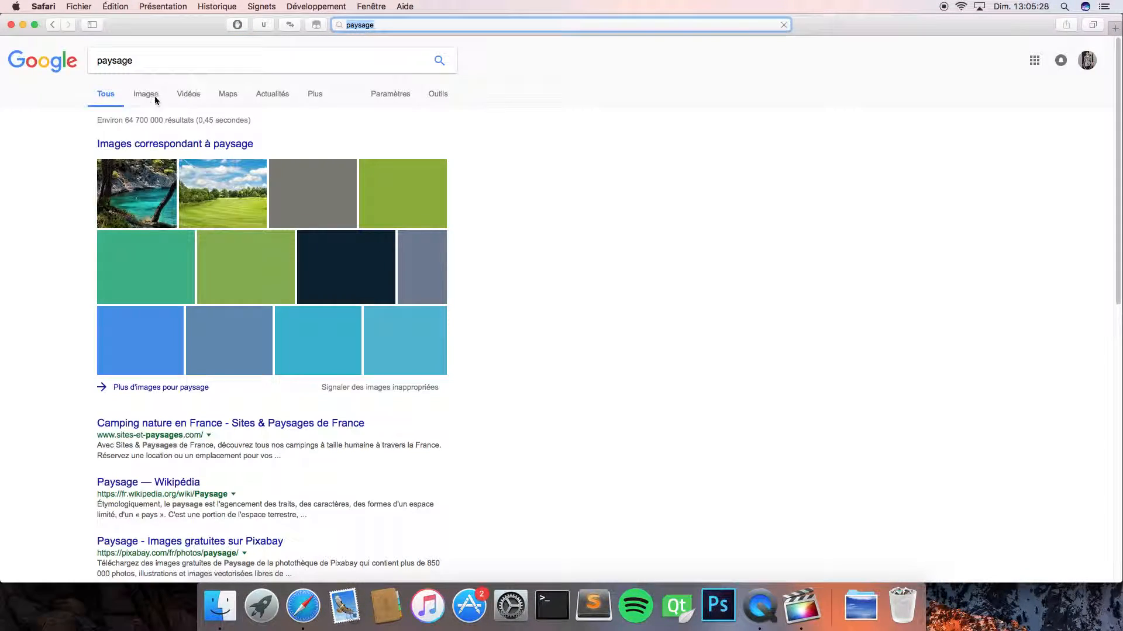
left_click(151, 98)
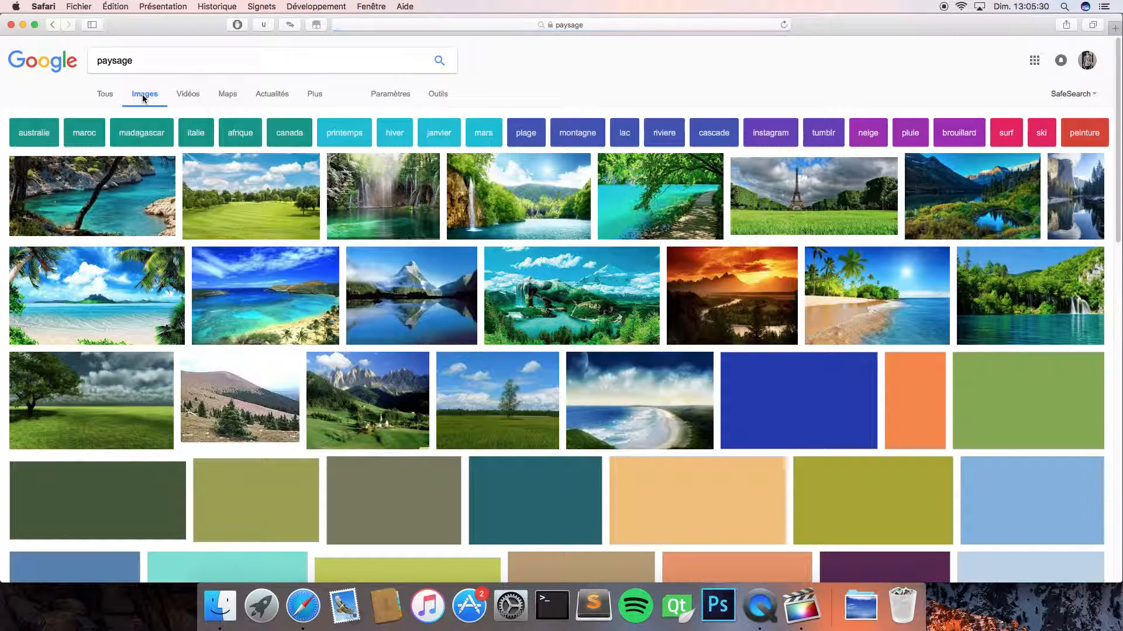
Open the waterfall landscape's source page, browse its wallpapers and save the blue misty river image with the bare tree to Téléchargements.
left_click(515, 210)
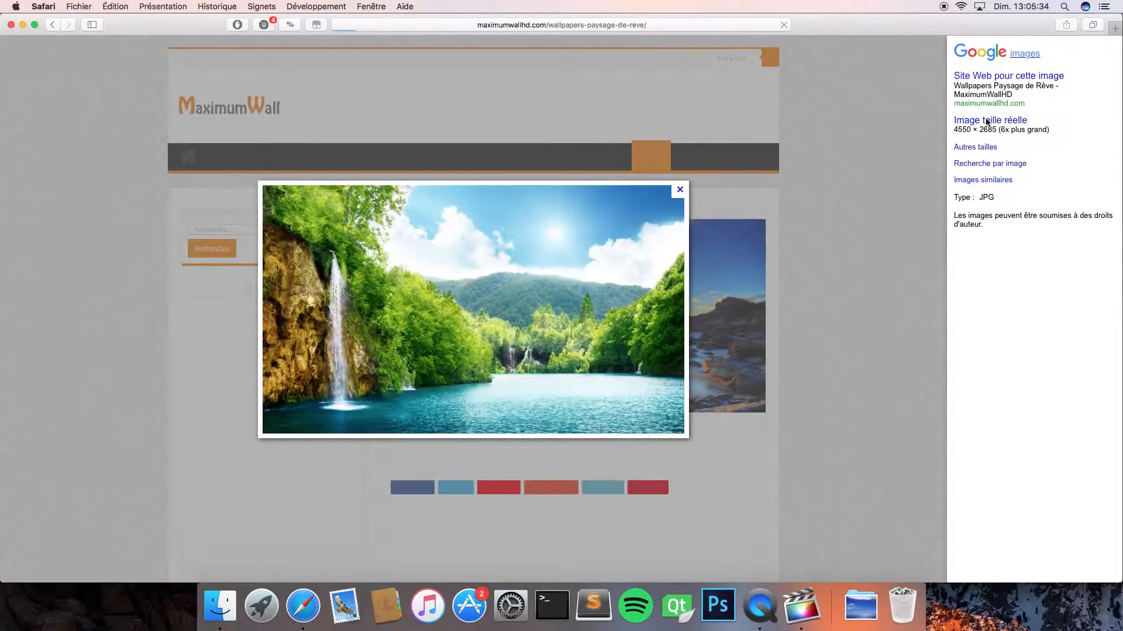
scroll(967, 123, "down", 10)
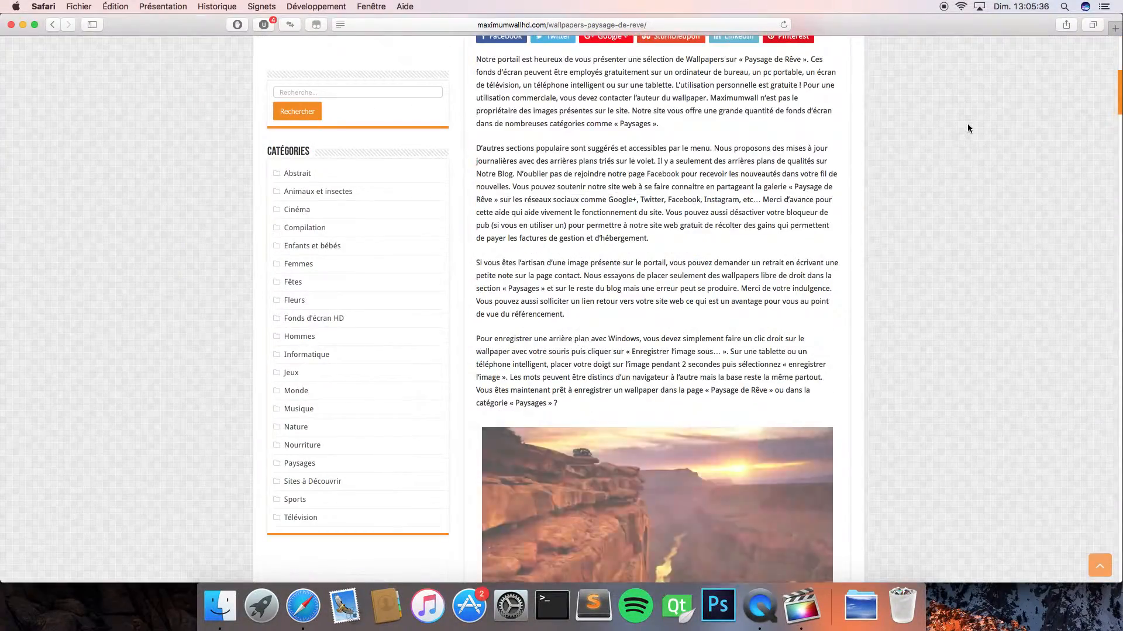
scroll(967, 124, "down", 15)
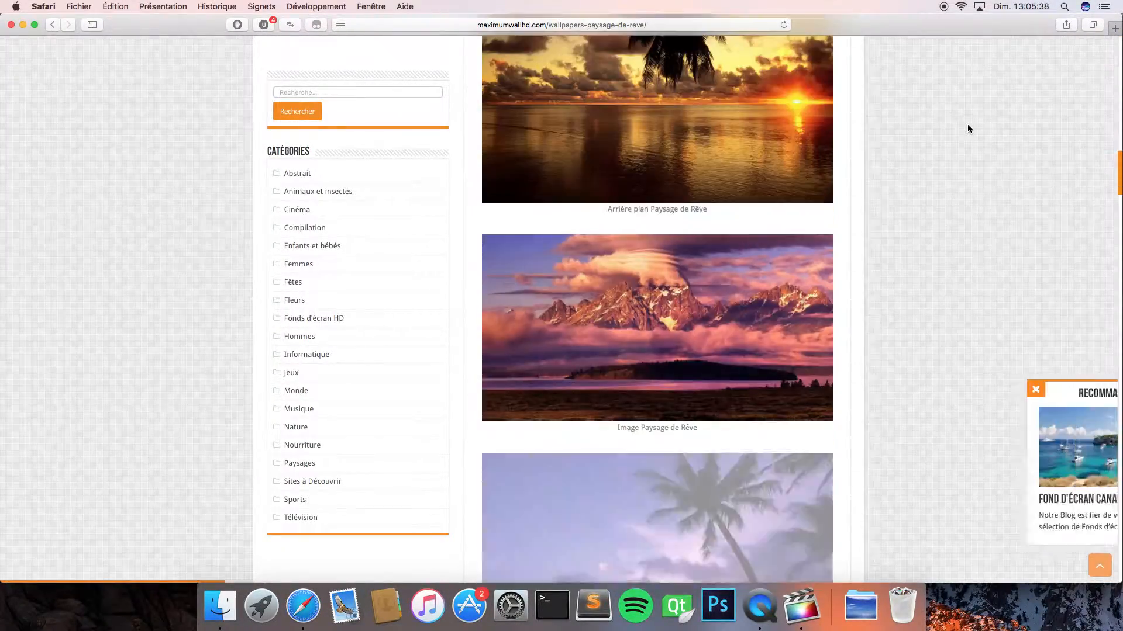
scroll(967, 129, "down", 6)
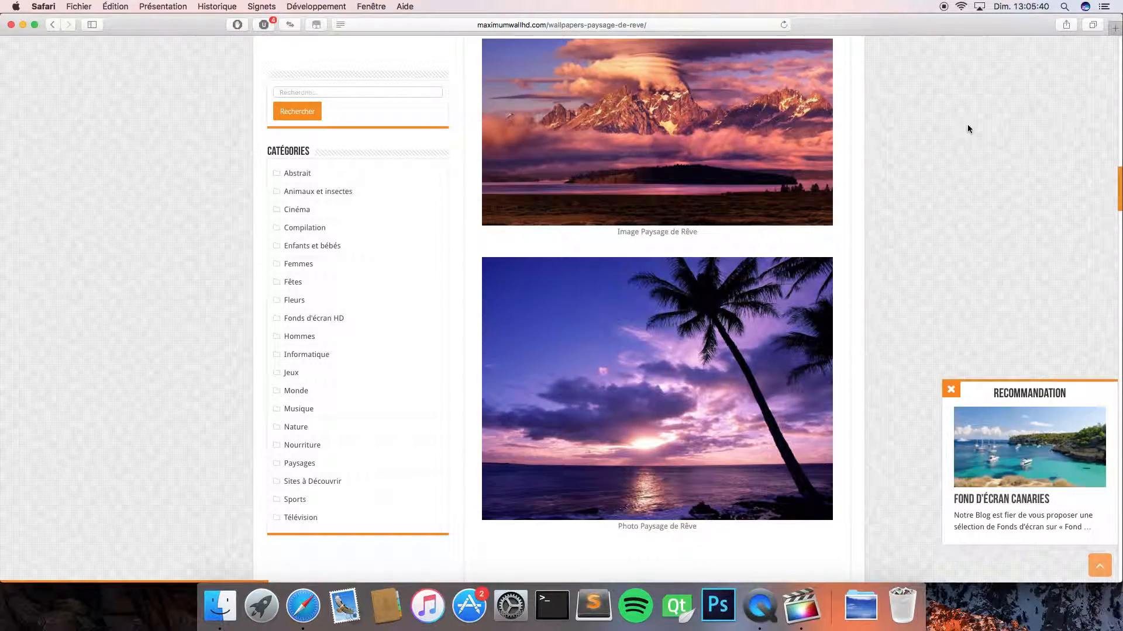
scroll(967, 128, "down", 8)
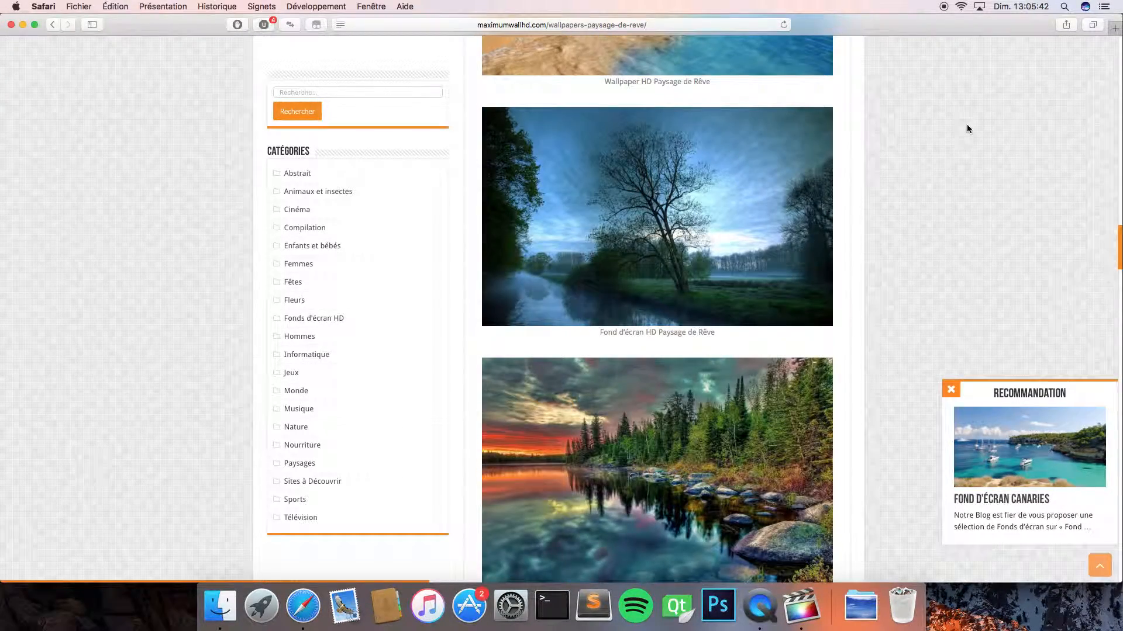
left_click(746, 170)
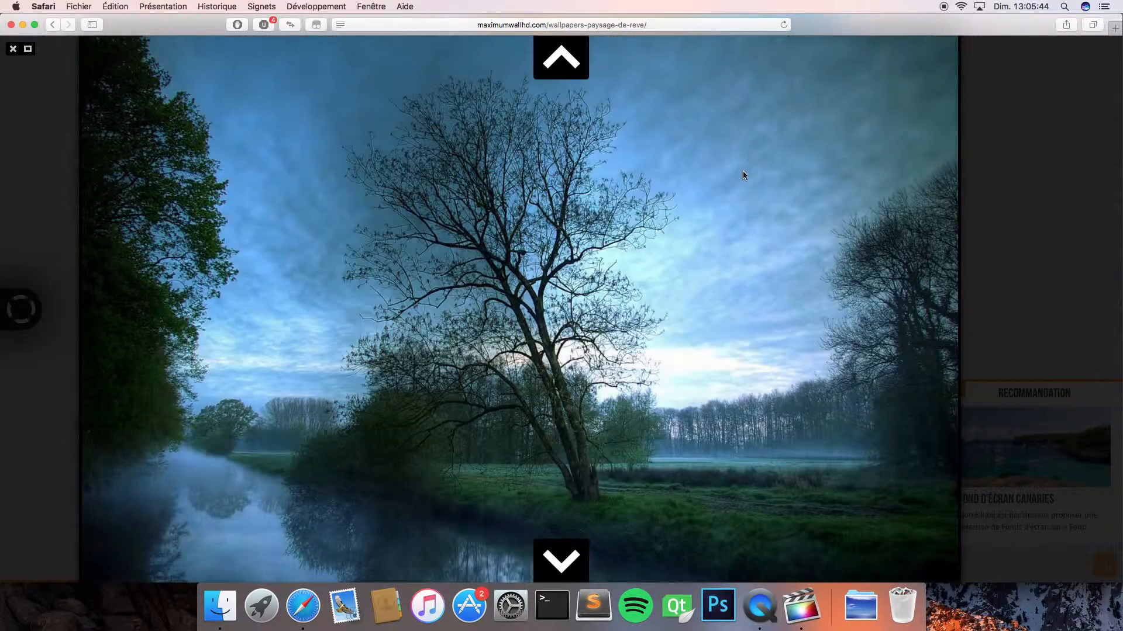
right_click(462, 155)
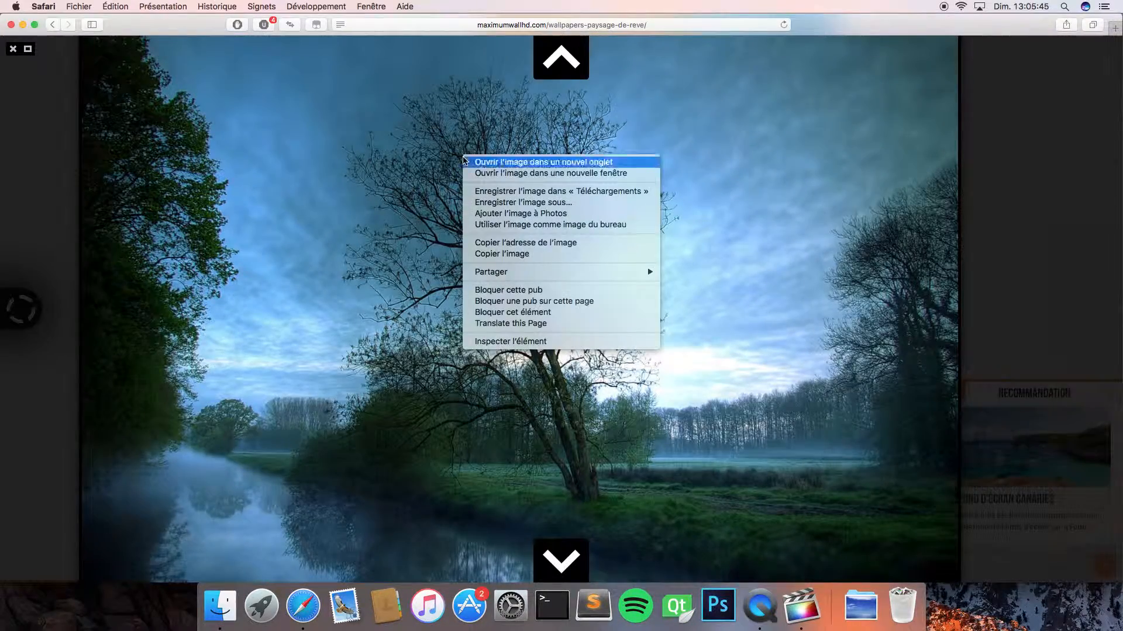
left_click(519, 192)
Switch to Final Cut Pro and add fonds-ecran-paysage-de-reve-8.jpg from the Téléchargements folder to the timeline below the sky clip.
left_click(800, 605)
left_click(220, 608)
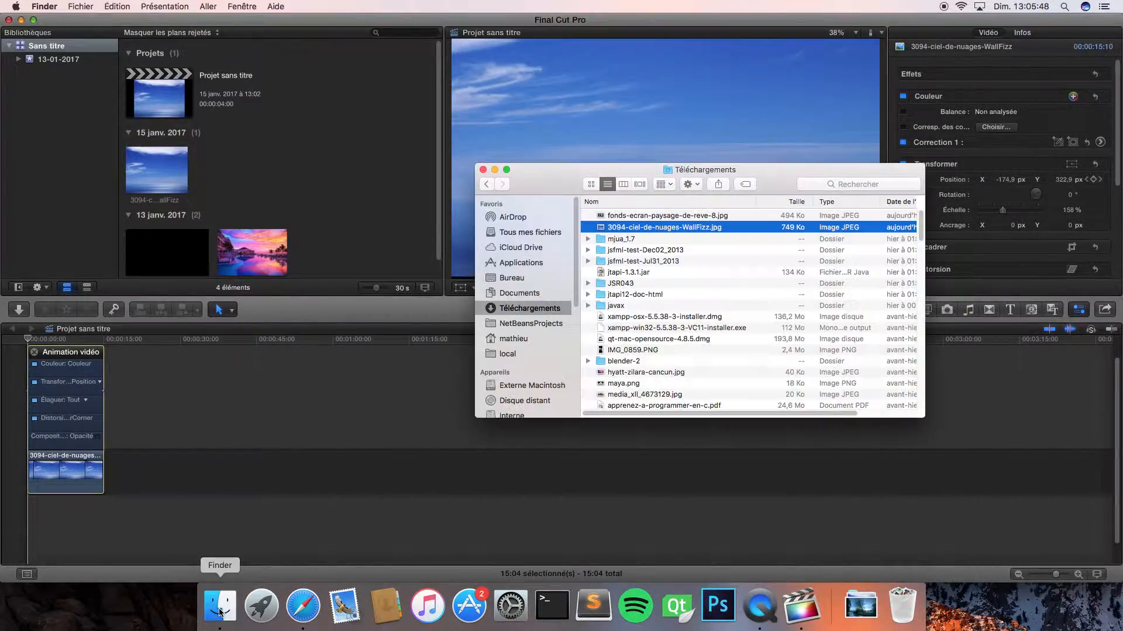
left_click(629, 221)
left_click_drag(641, 220, 42, 522)
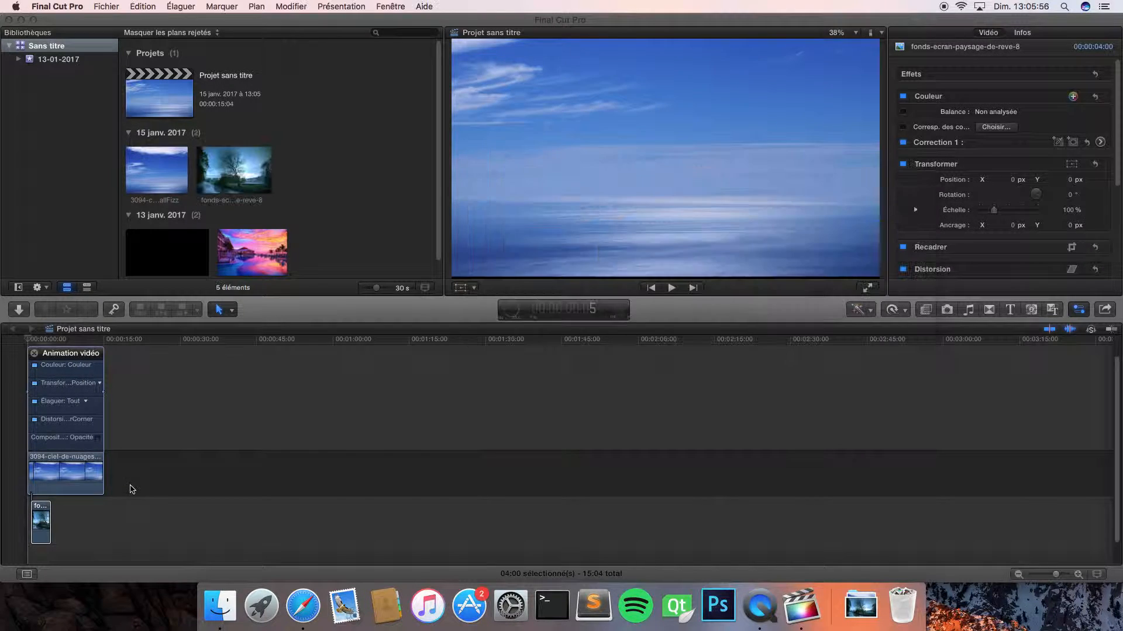
Hide the sky clip's video animation, then place the landscape clip above it and extend it to about 13 seconds.
left_click(60, 464)
key("ctrl+v")
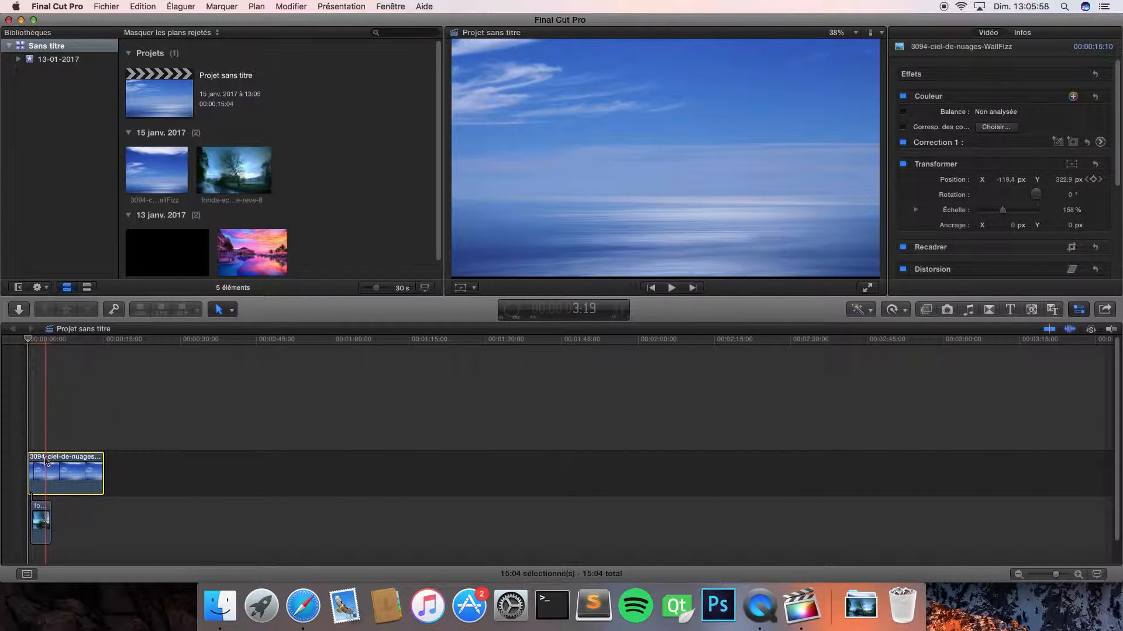
left_click_drag(40, 517, 96, 425)
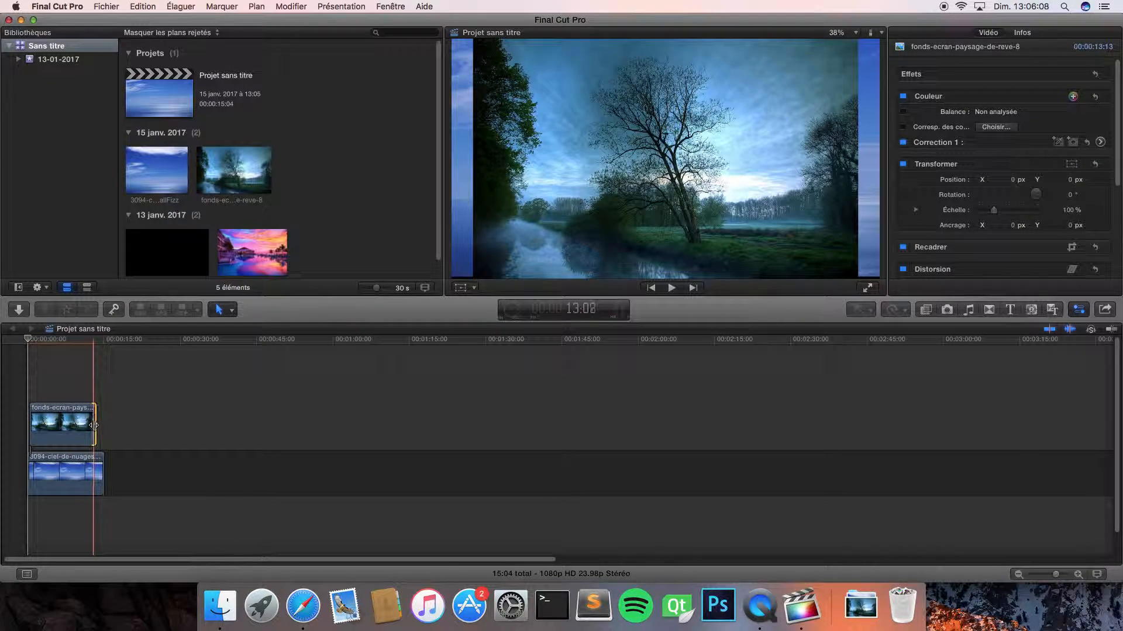
Transform the landscape clip at 4:14, shrinking it around its centre to about 60.28 % scale.
left_click(58, 425)
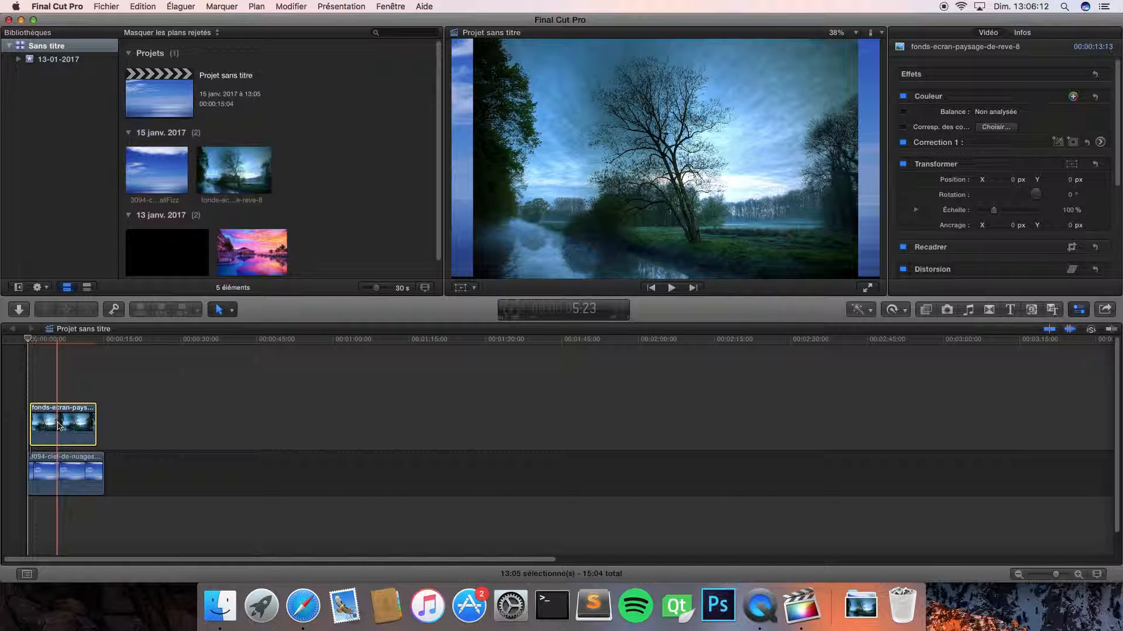
left_click(50, 425)
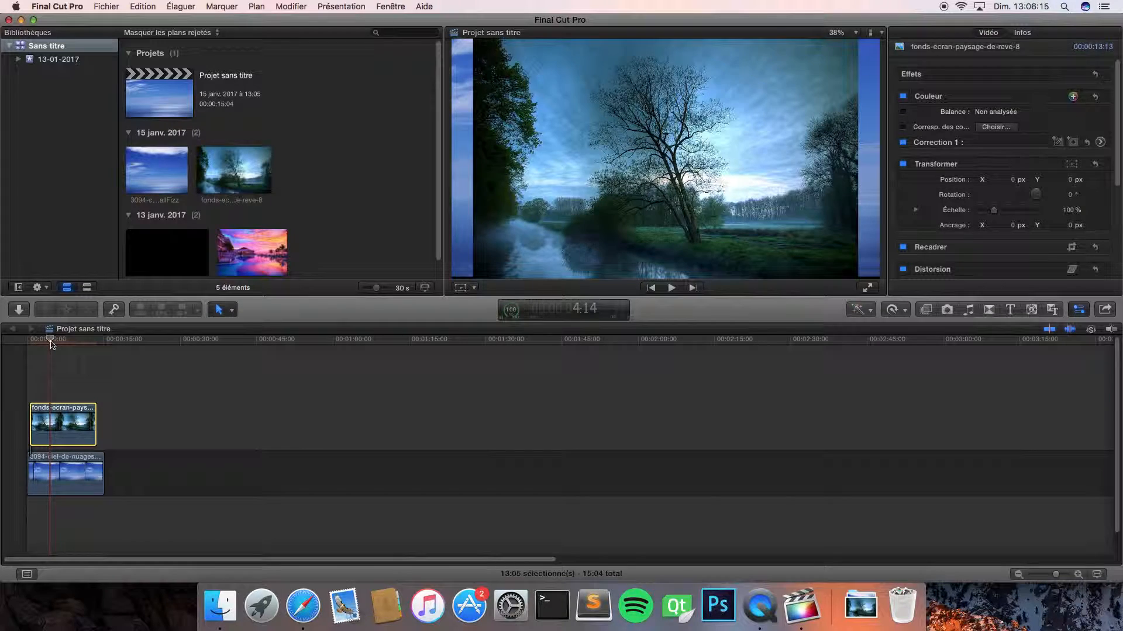
left_click(460, 288)
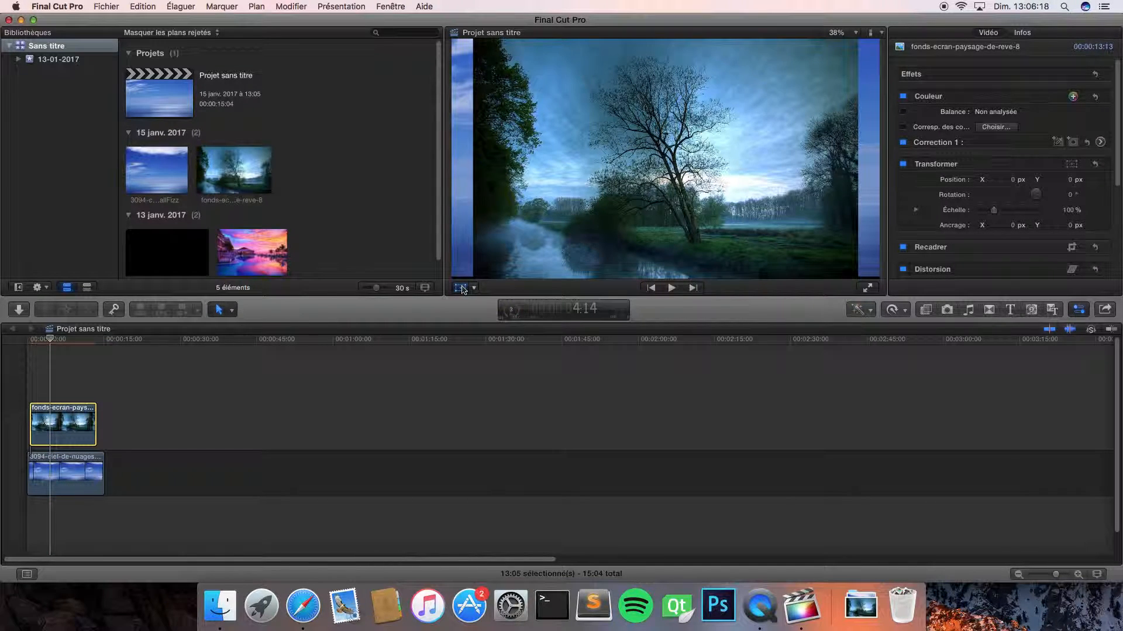
left_click_drag(474, 278, 552, 232)
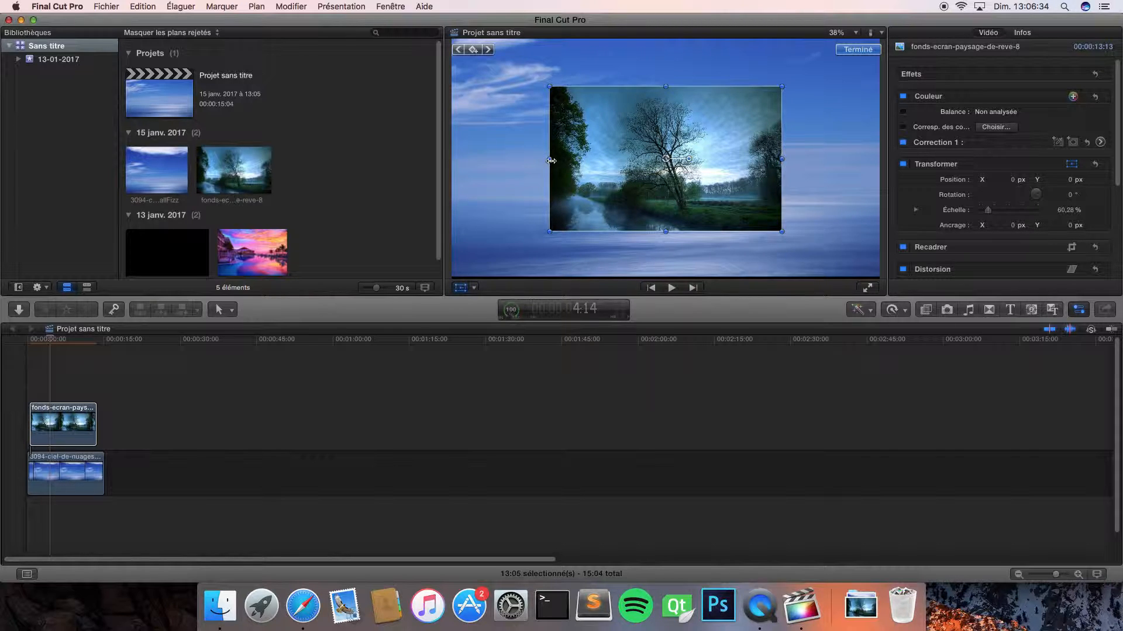
Play the project from its start to check the centred landscape image over the moving sky.
left_click(128, 370)
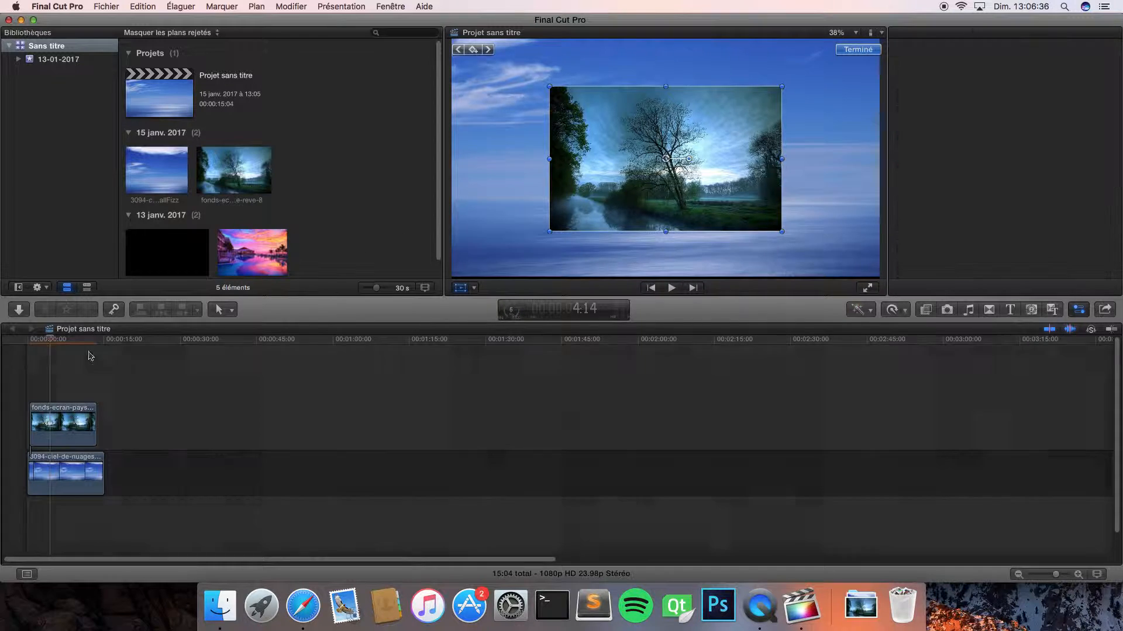
left_click(28, 341)
key("space")
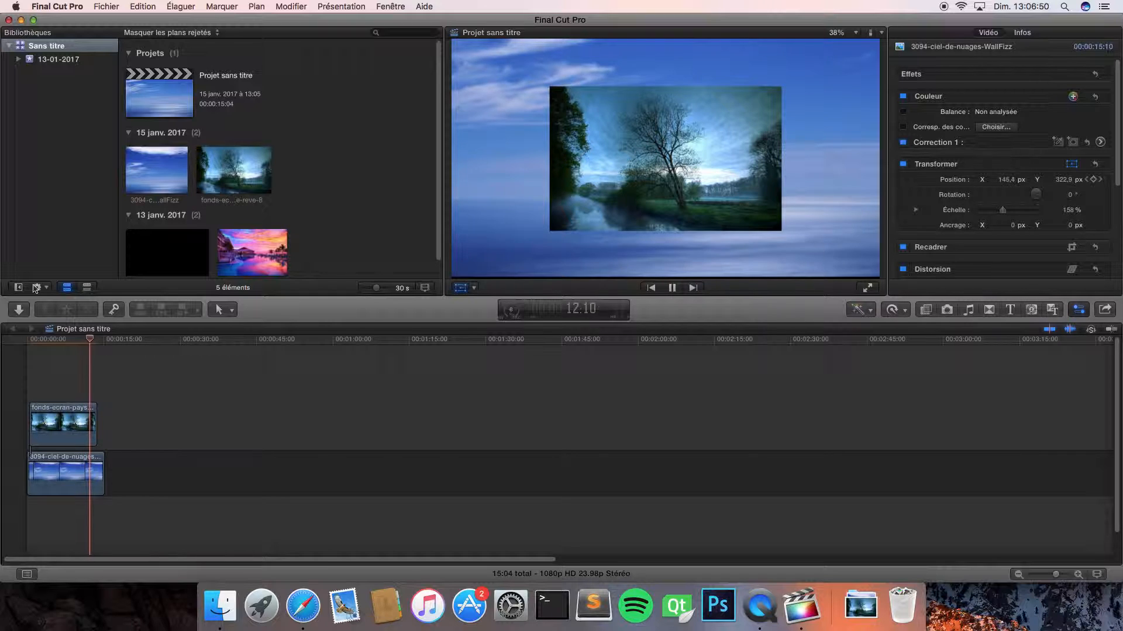
key("space")
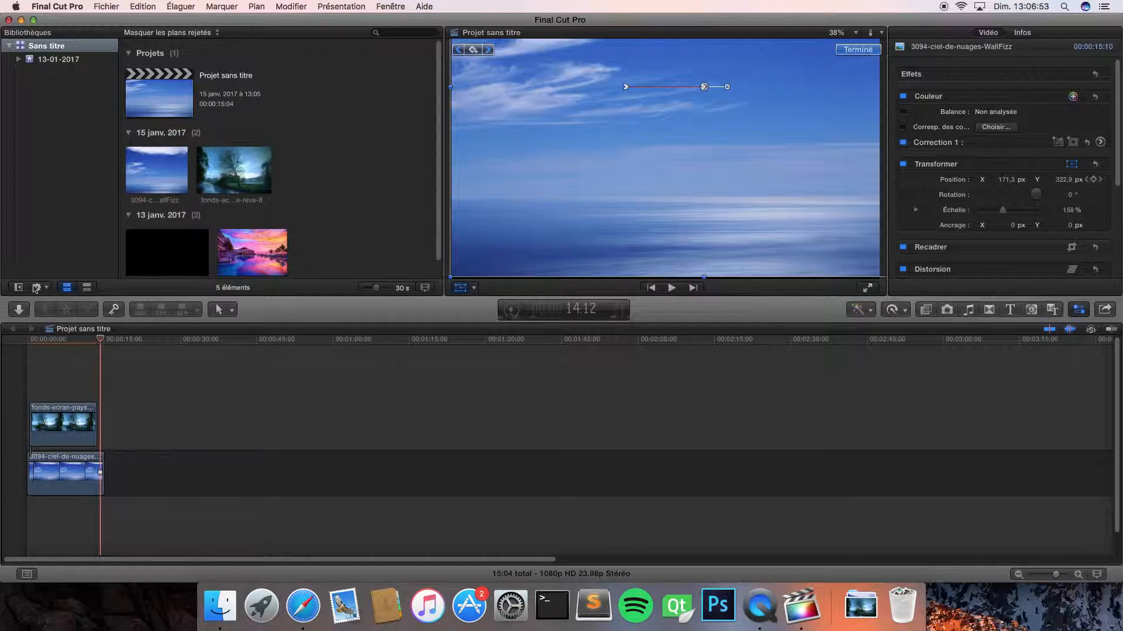
Extend the end of the landscape clip slightly, to a length of about 13:22, and go back to 1:17.
left_click(51, 361)
left_click(80, 416)
left_click_drag(99, 421, 100, 419)
left_click(36, 342)
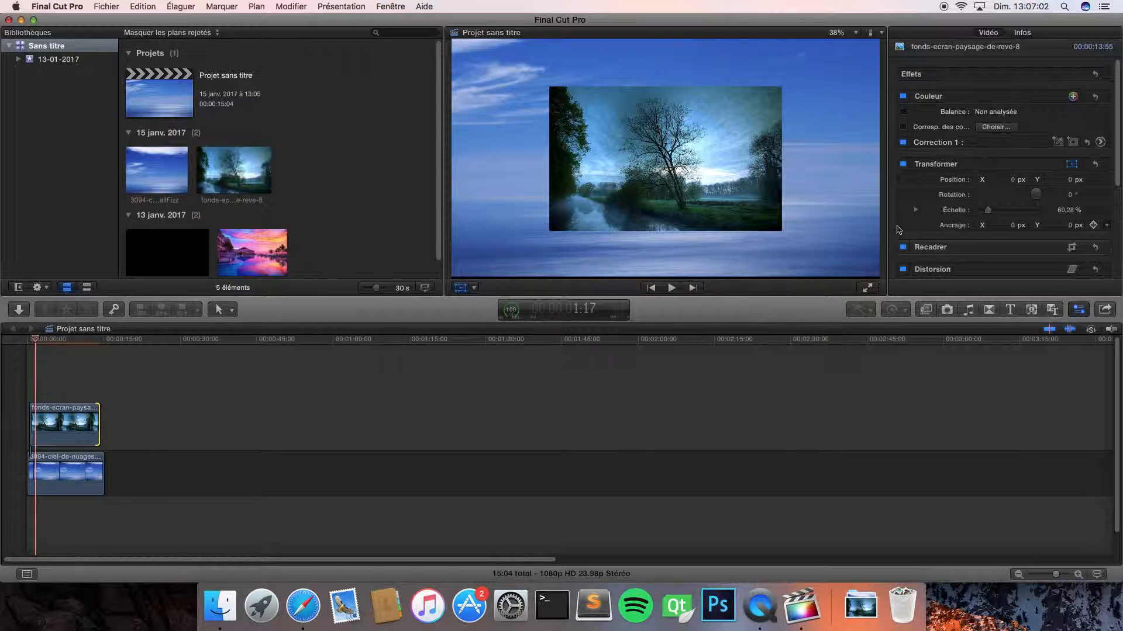
Apply the Fondu enchaîné transition from Dissolutions to both ends of the landscape clip.
left_click(991, 315)
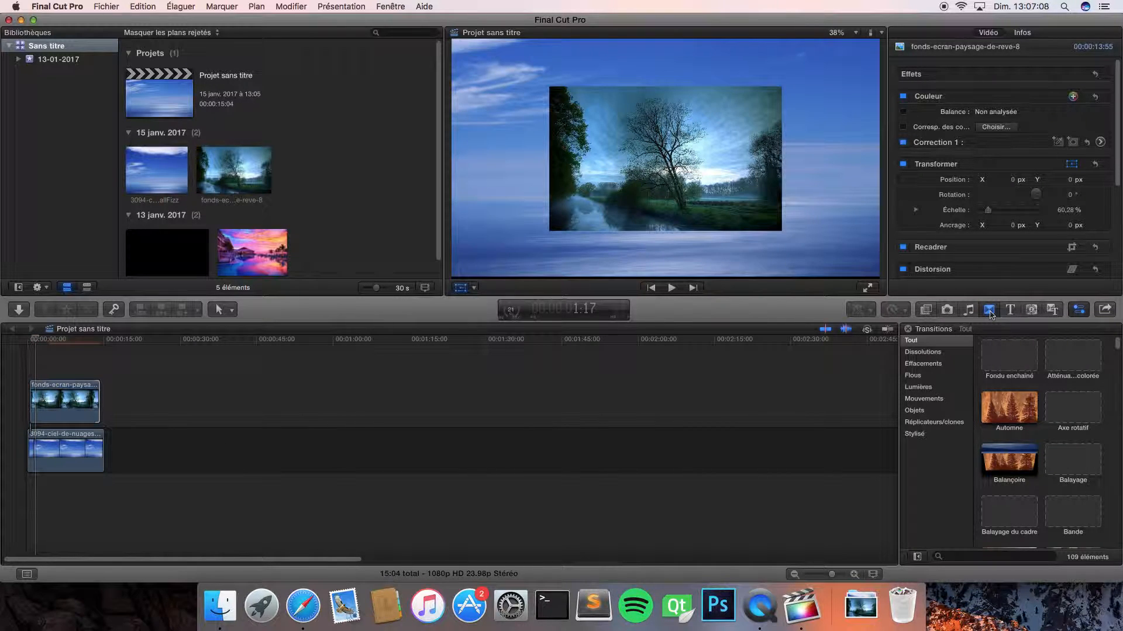
left_click(936, 353)
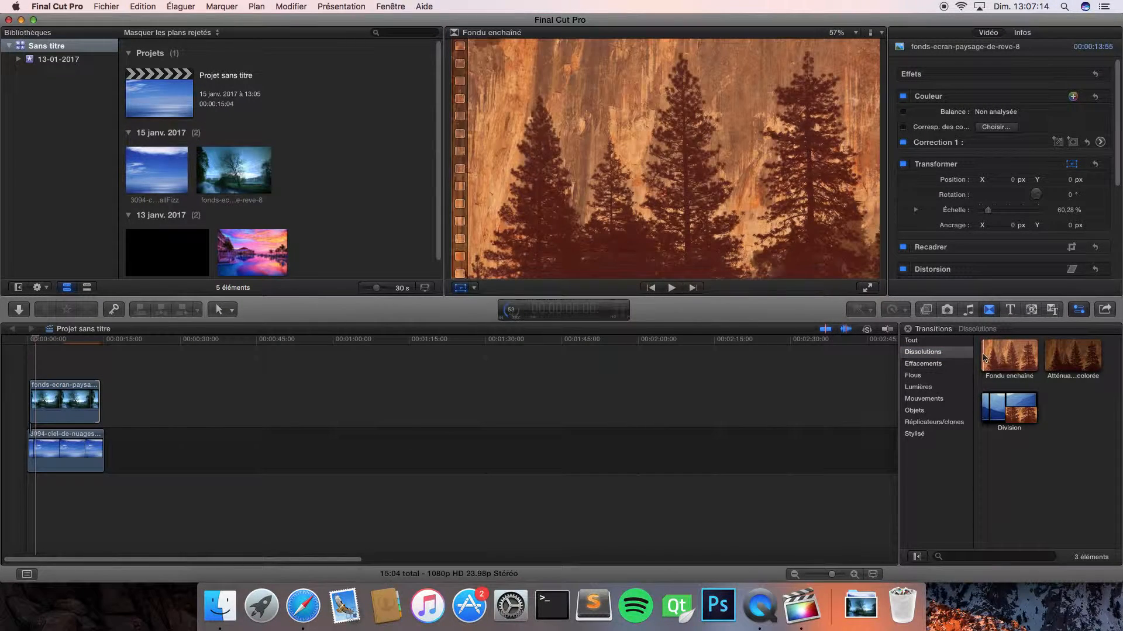
left_click_drag(997, 359, 36, 396)
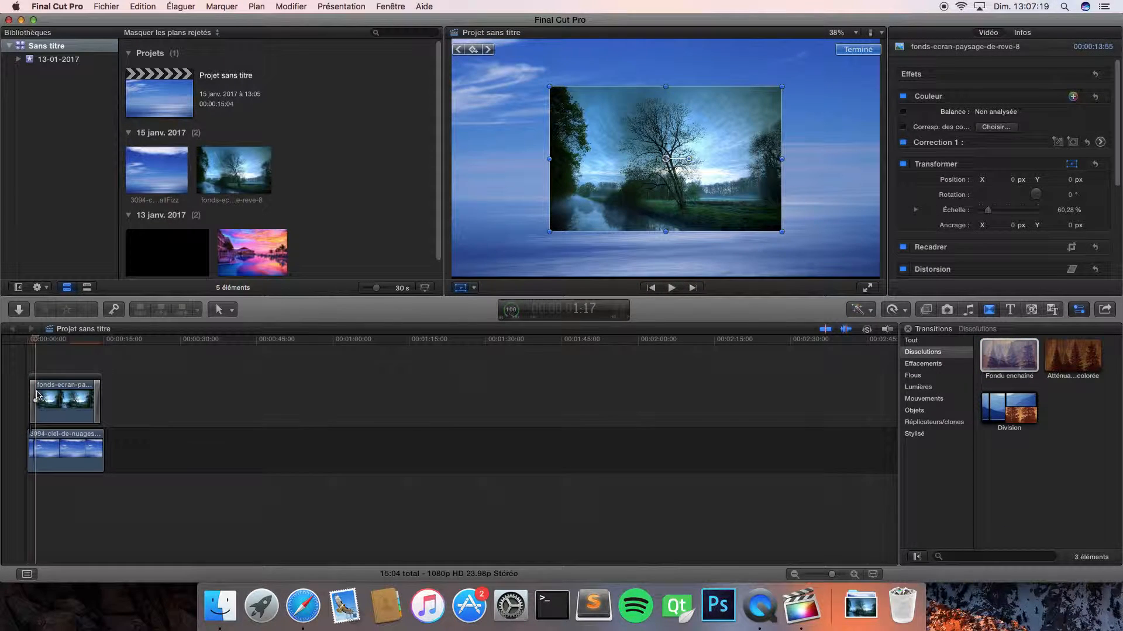
Play the project from its start to check the landscape clip's opening transition.
left_click(29, 340)
key("space")
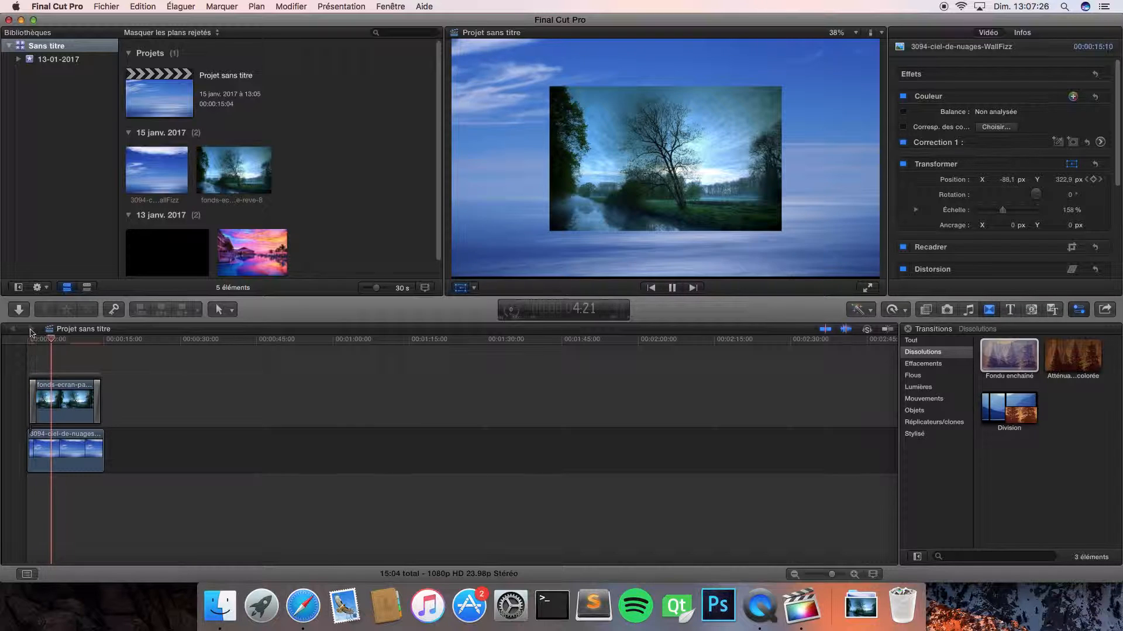
key("space")
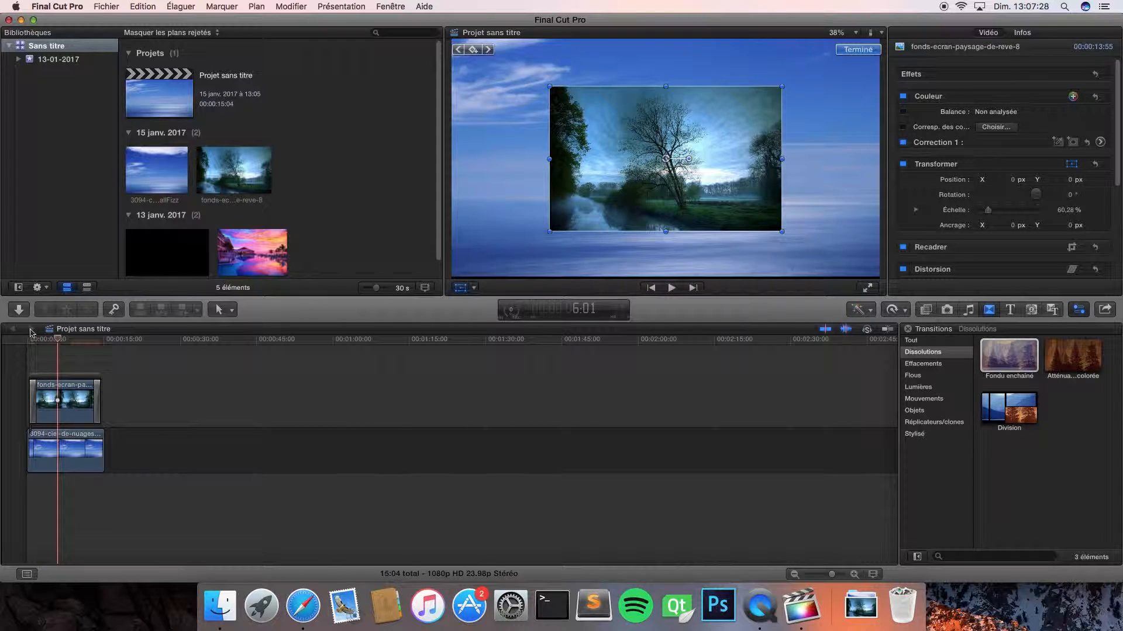
Lengthen the landscape clip's opening transition to 1:22 and its closing one to 1:19, and replay from the start.
left_click(34, 390)
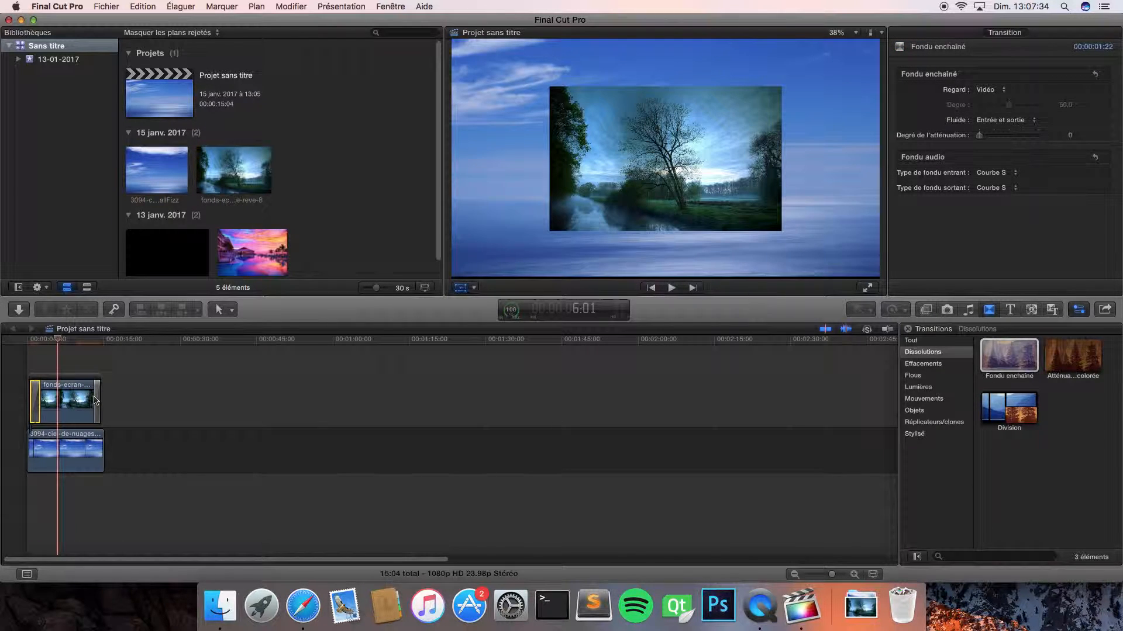
left_click_drag(95, 398, 93, 397)
left_click_drag(59, 344, 28, 342)
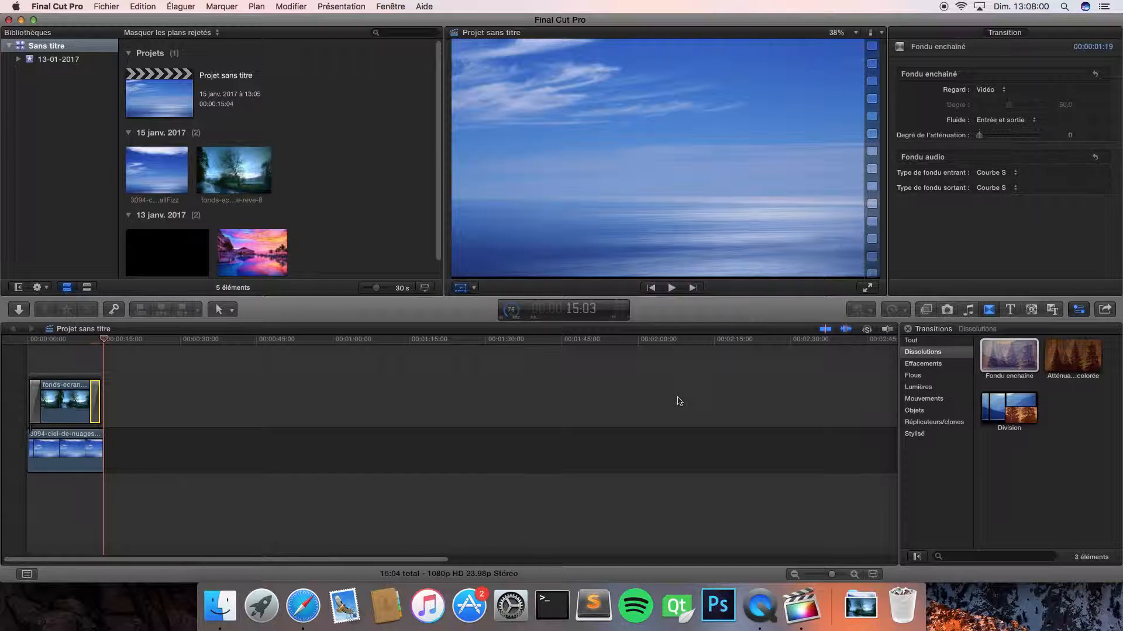
Show the landscape clip's video animation with the playhead near the clip's start.
left_click(38, 342)
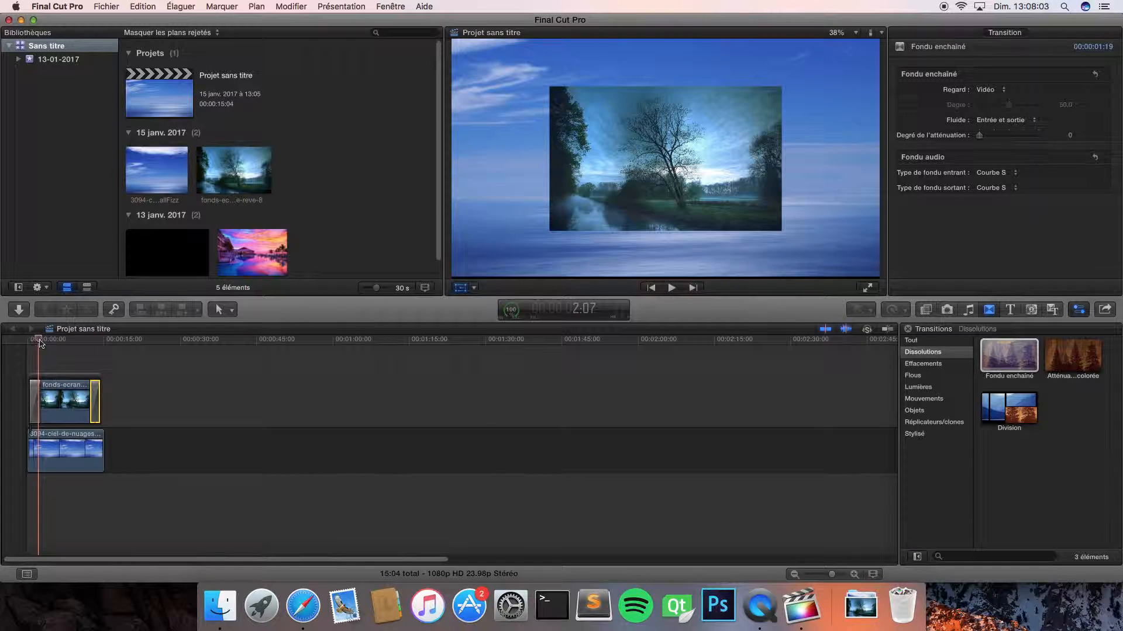
left_click(61, 395)
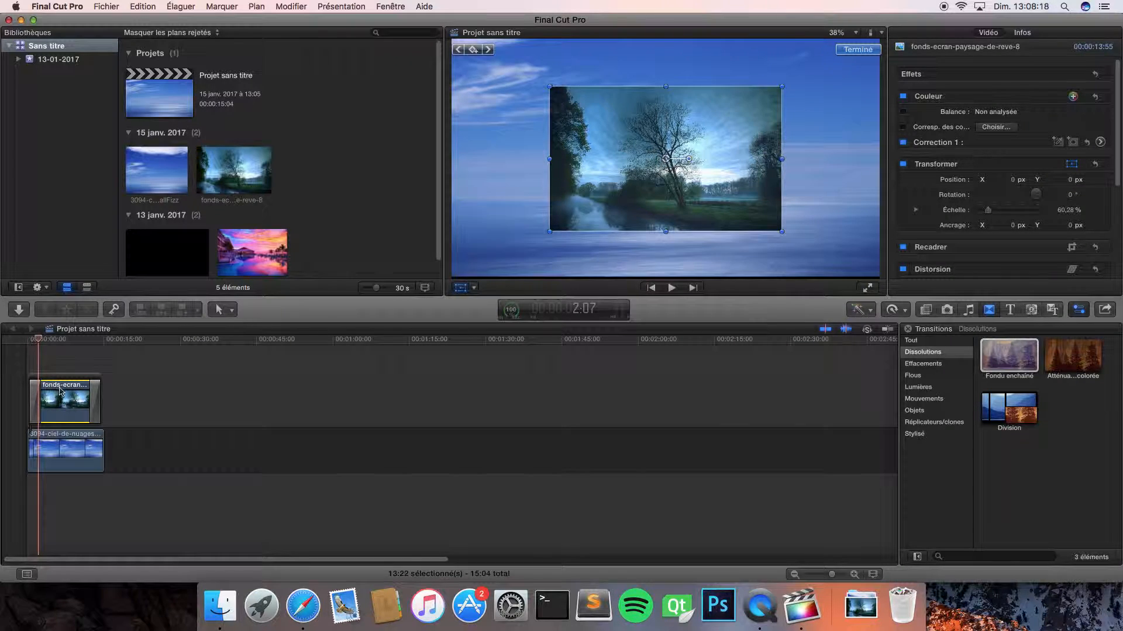
key("ctrl+v")
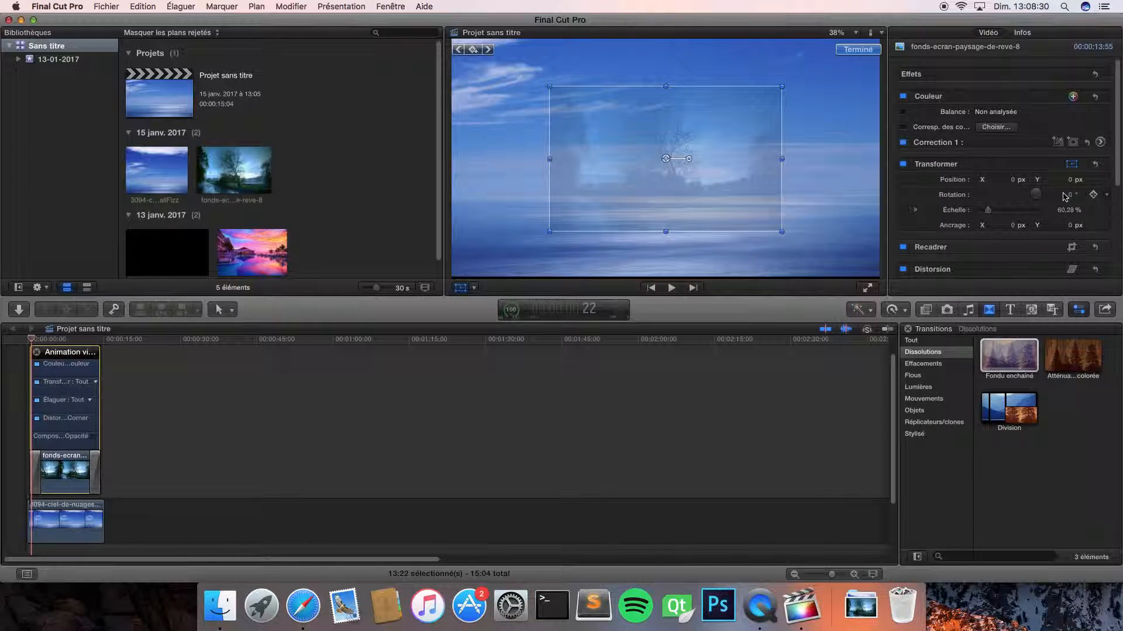
Keyframe the landscape clip's rotation at 0° near its start and at 180° at 2:23.
left_click(1092, 195)
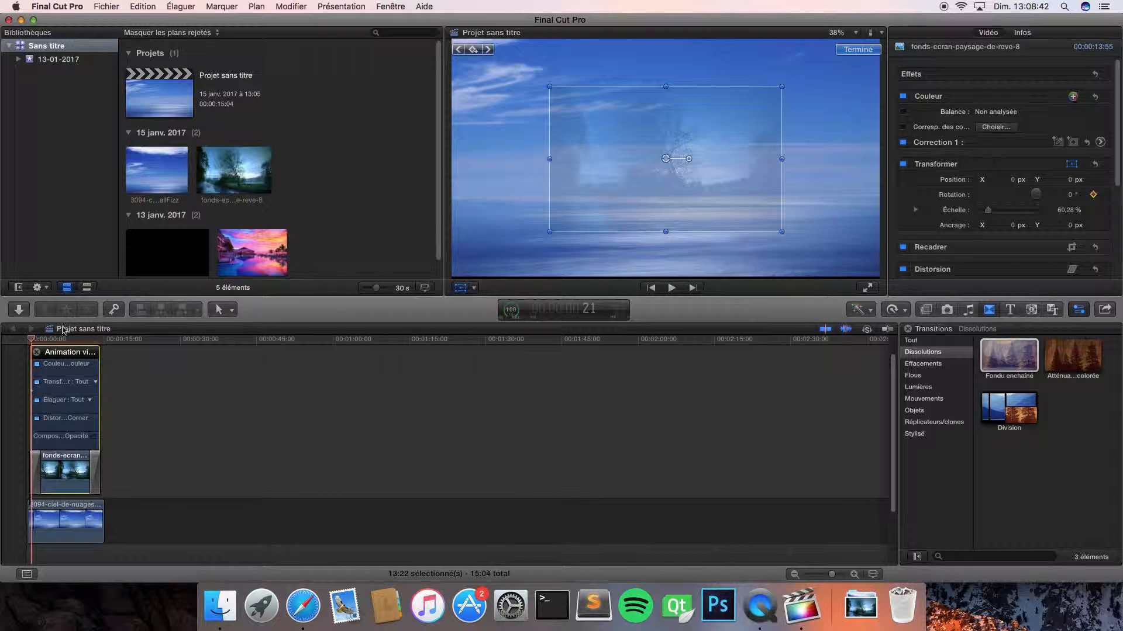
left_click_drag(34, 341, 42, 343)
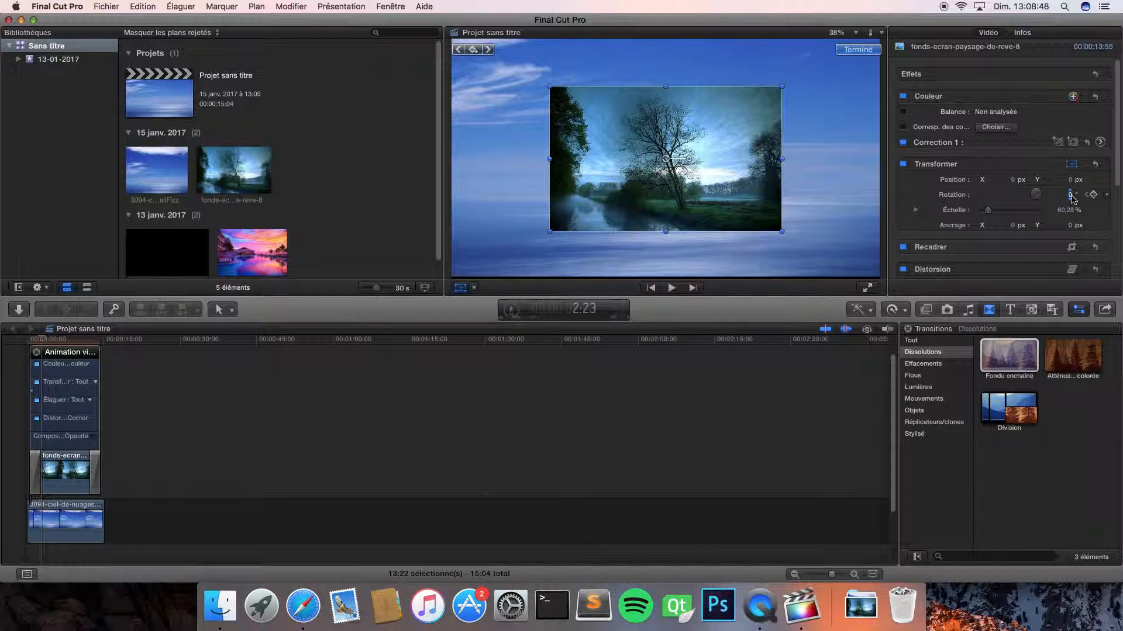
left_click(1073, 196)
type("180")
key("Return")
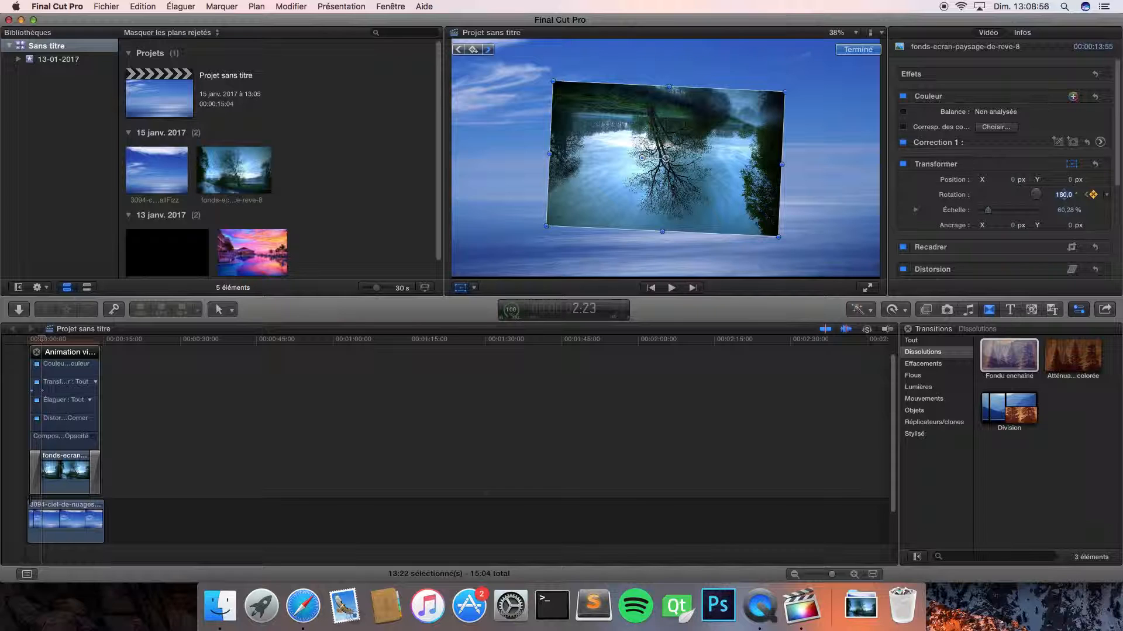
left_click(1107, 197)
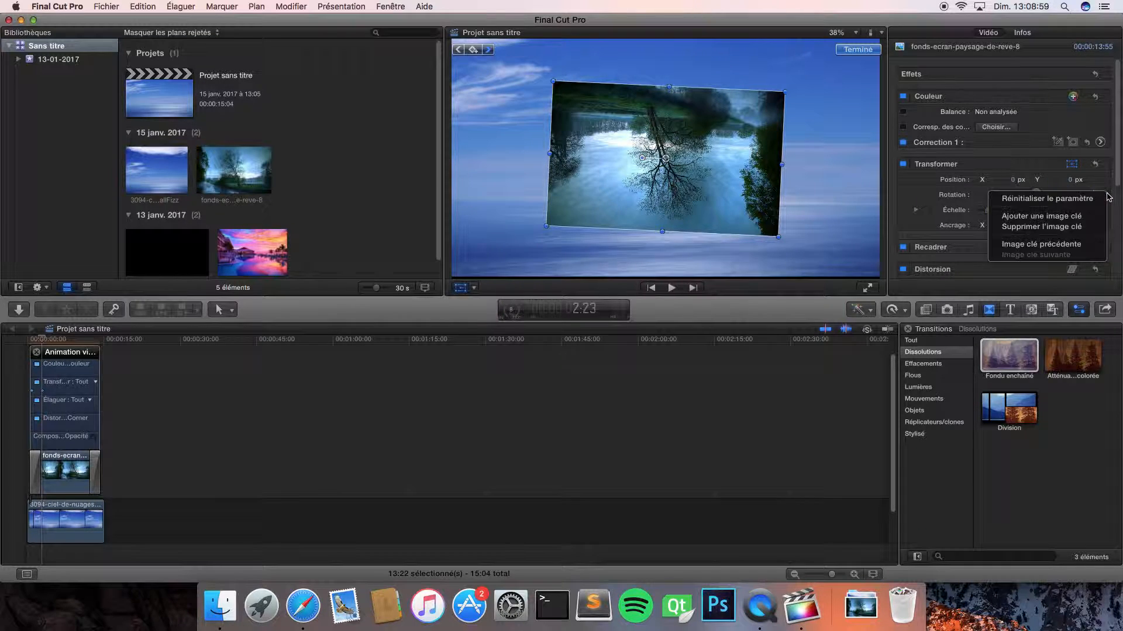
left_click(1089, 218)
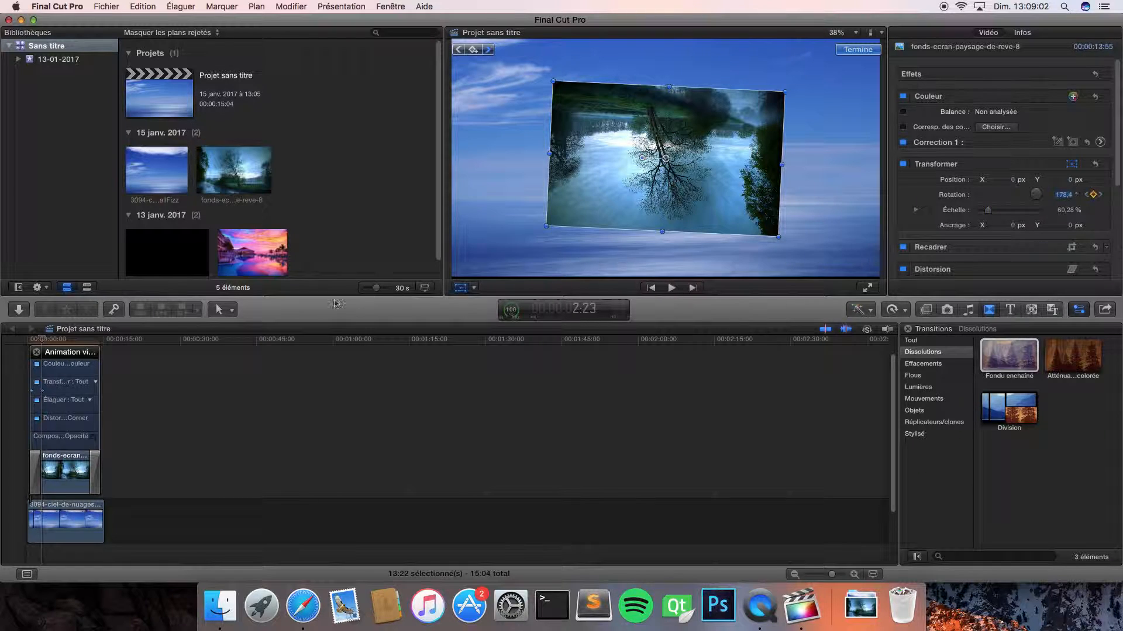
Add a 360° rotation keyframe to the landscape clip at 5:15, and play the project from its start to check the spin.
left_click_drag(36, 339, 57, 343)
left_click(1064, 195)
left_click(1065, 197)
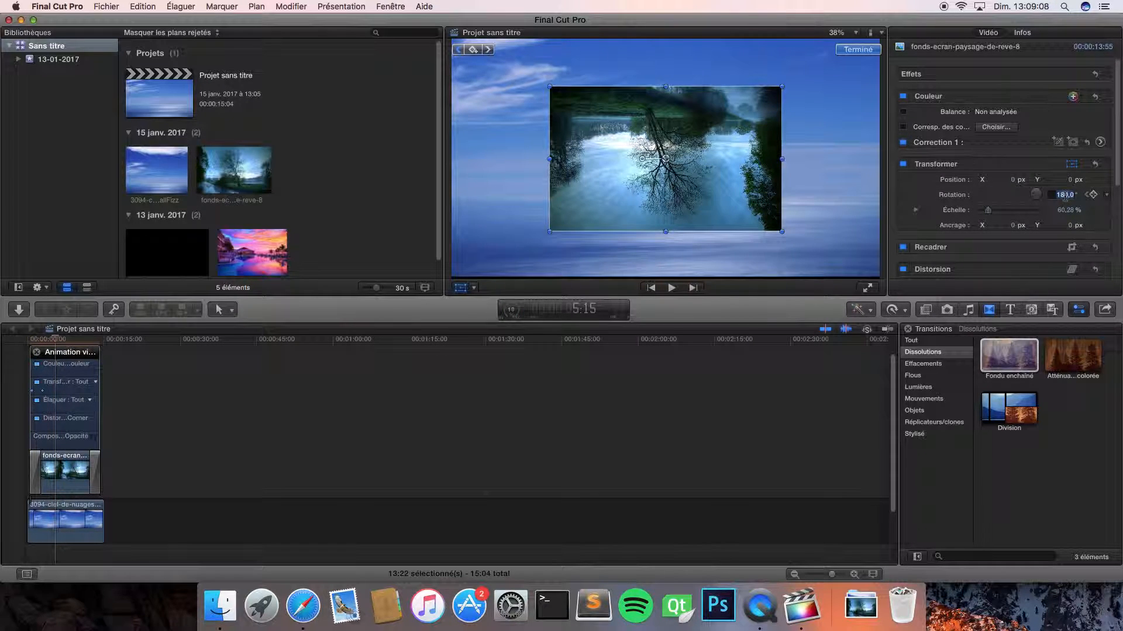
key("Return")
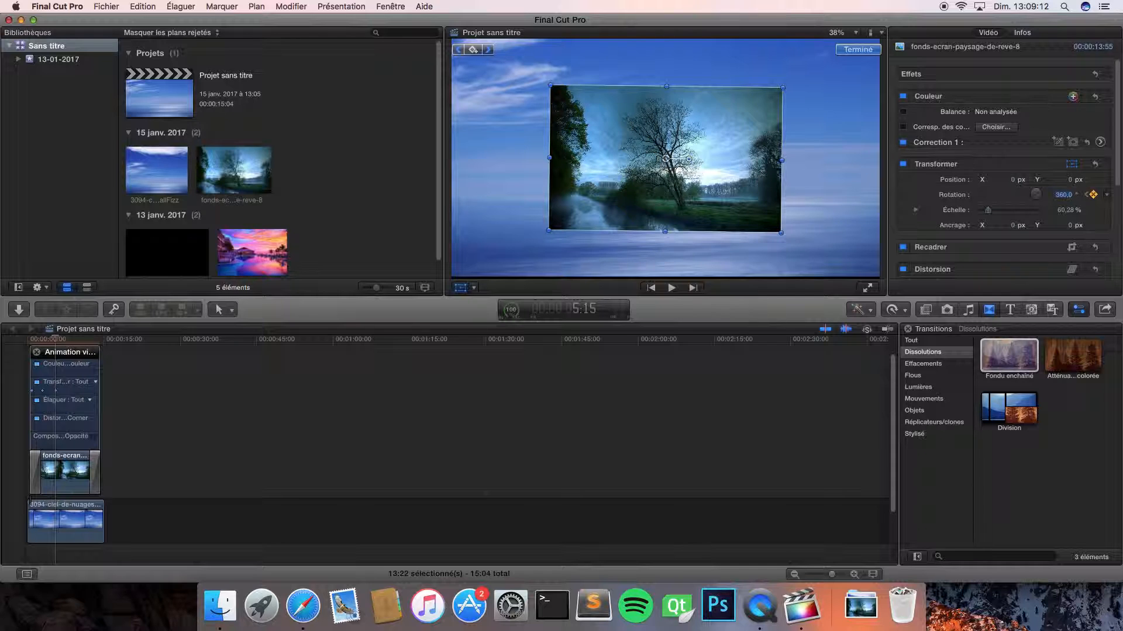
left_click(1107, 195)
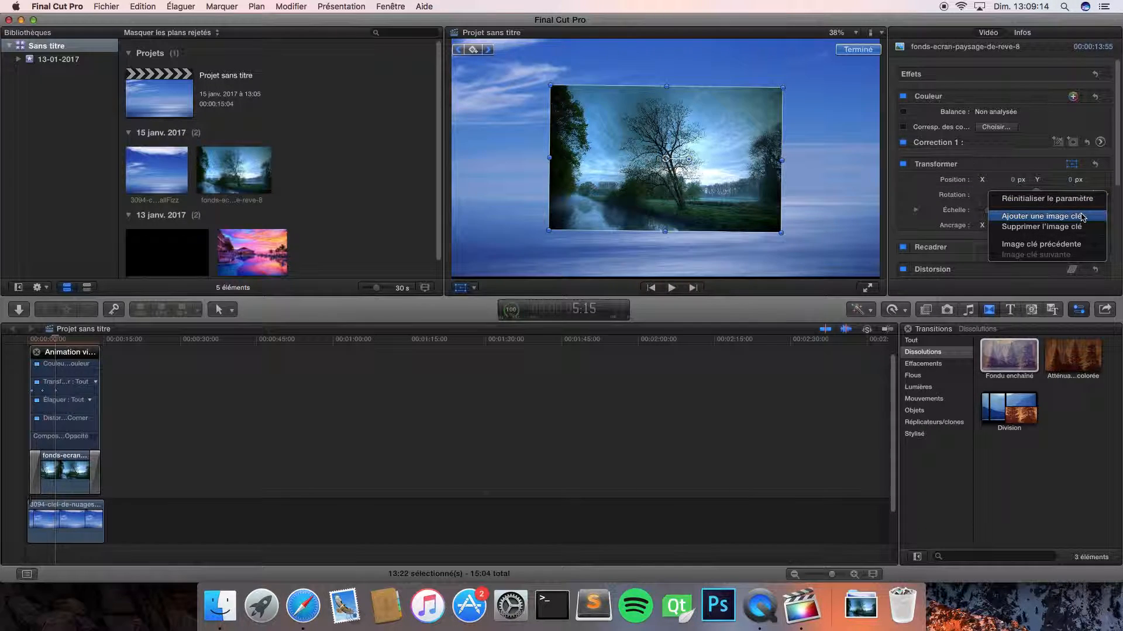
left_click(1081, 214)
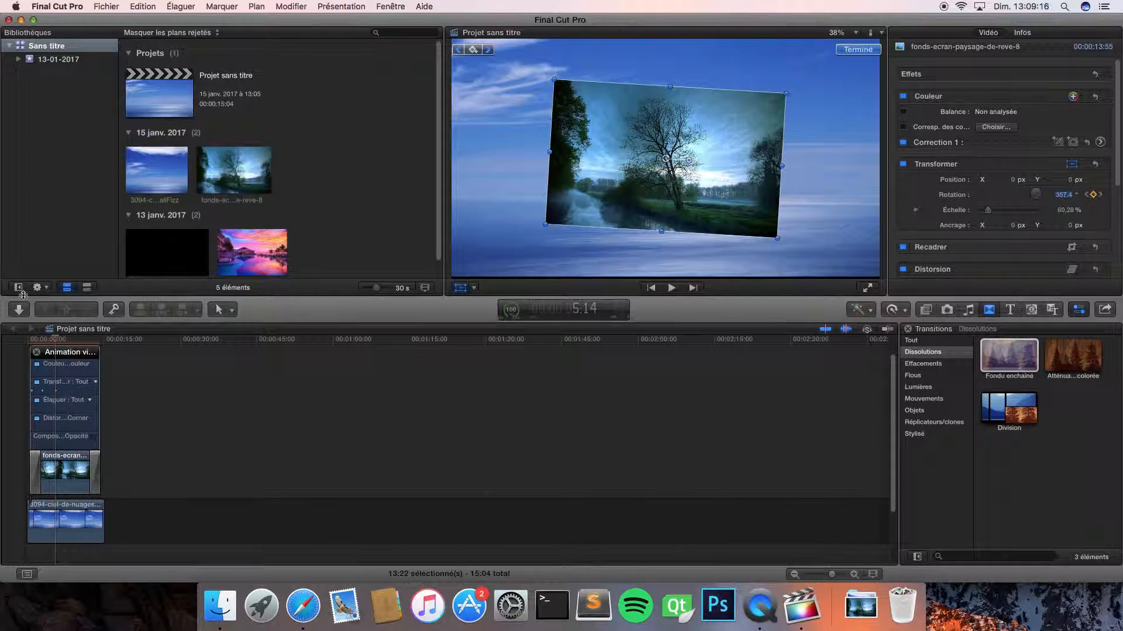
left_click_drag(55, 342, 29, 343)
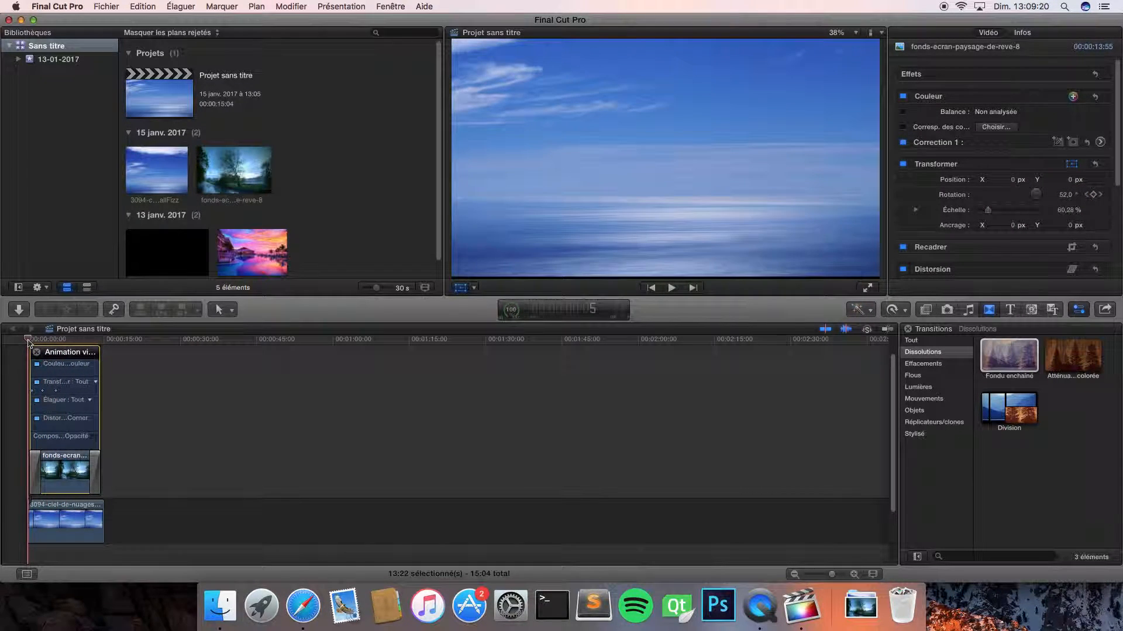
key("space")
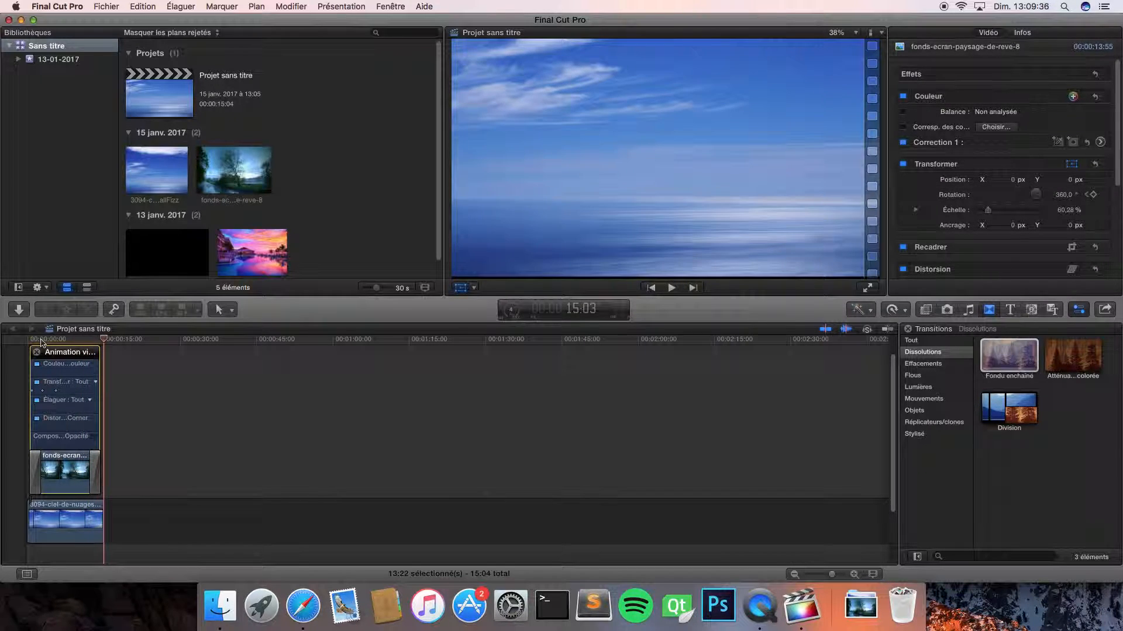
Add the Date/Heure title above the sky clip from the project's start, with a duration of about 15:18.
left_click(1010, 311)
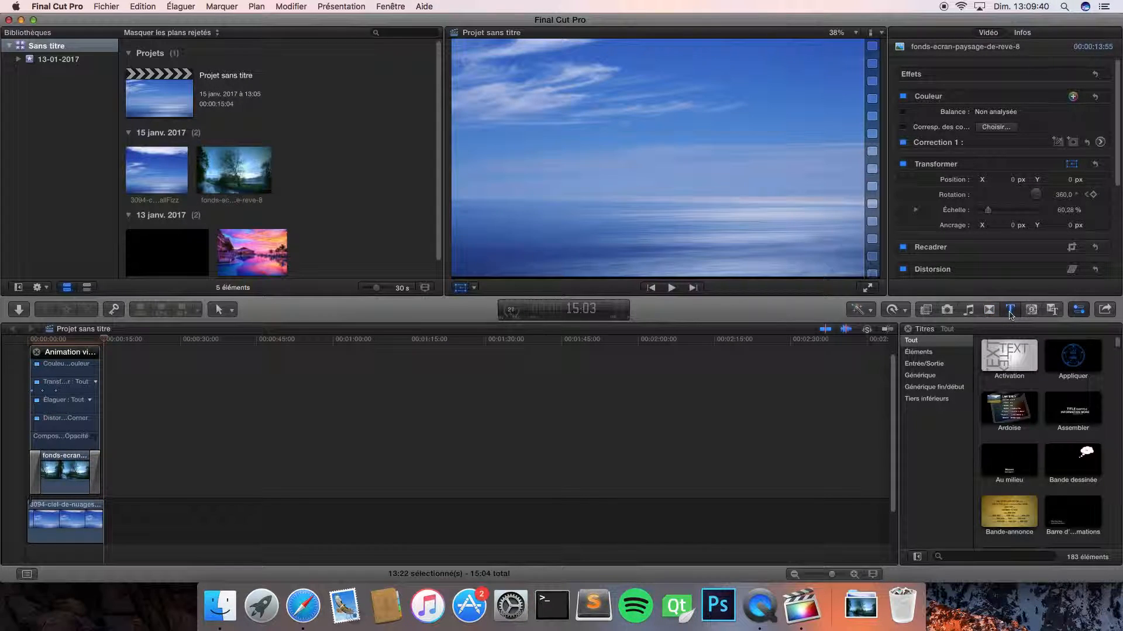
left_click_drag(1119, 350, 1117, 366)
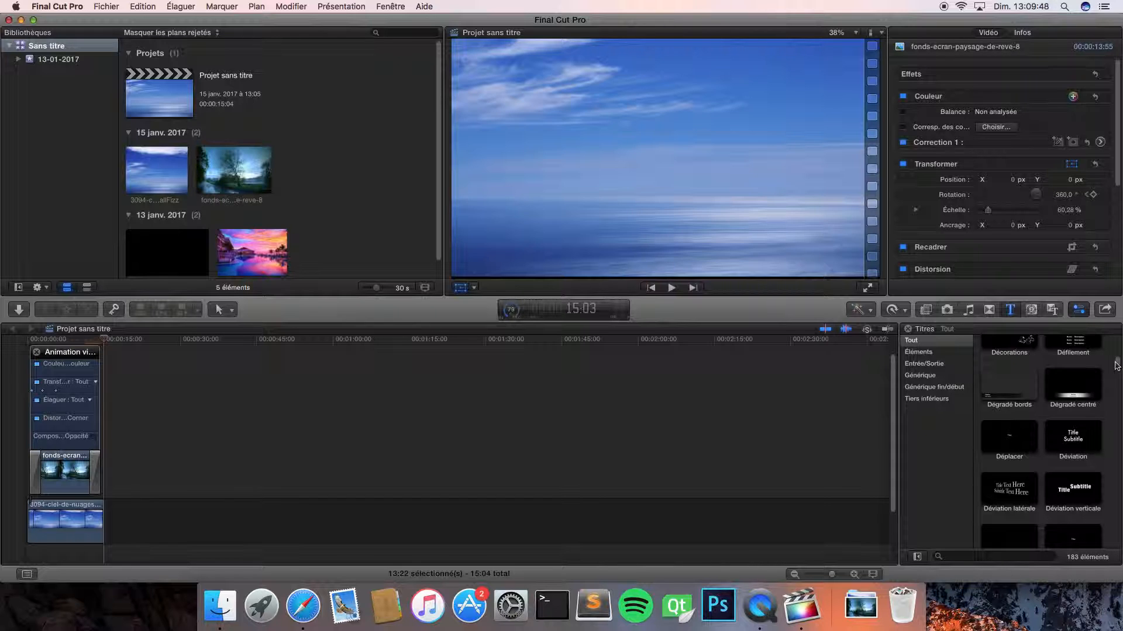
left_click_drag(1117, 367, 1117, 363)
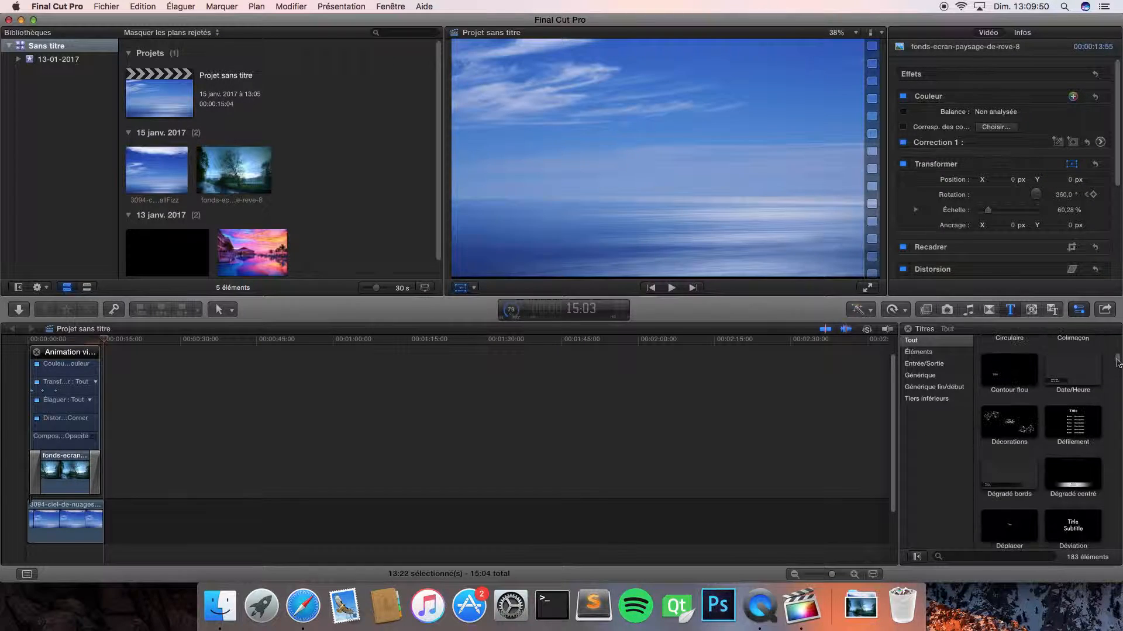
scroll(1101, 393, "up", 3)
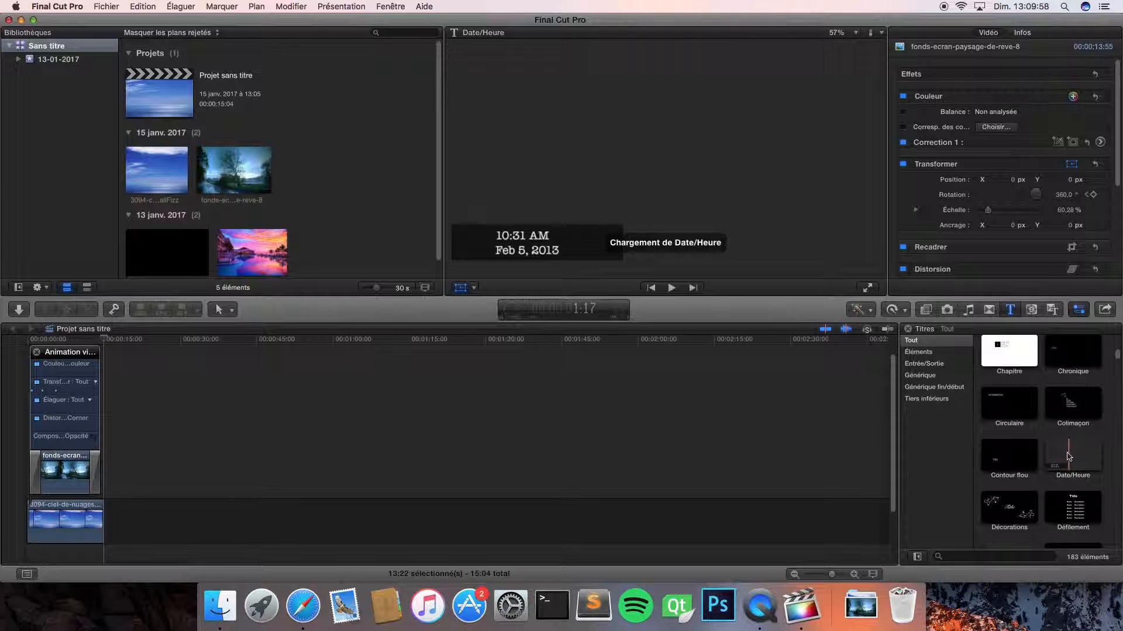
left_click(1068, 455)
left_click_drag(920, 458, 106, 489)
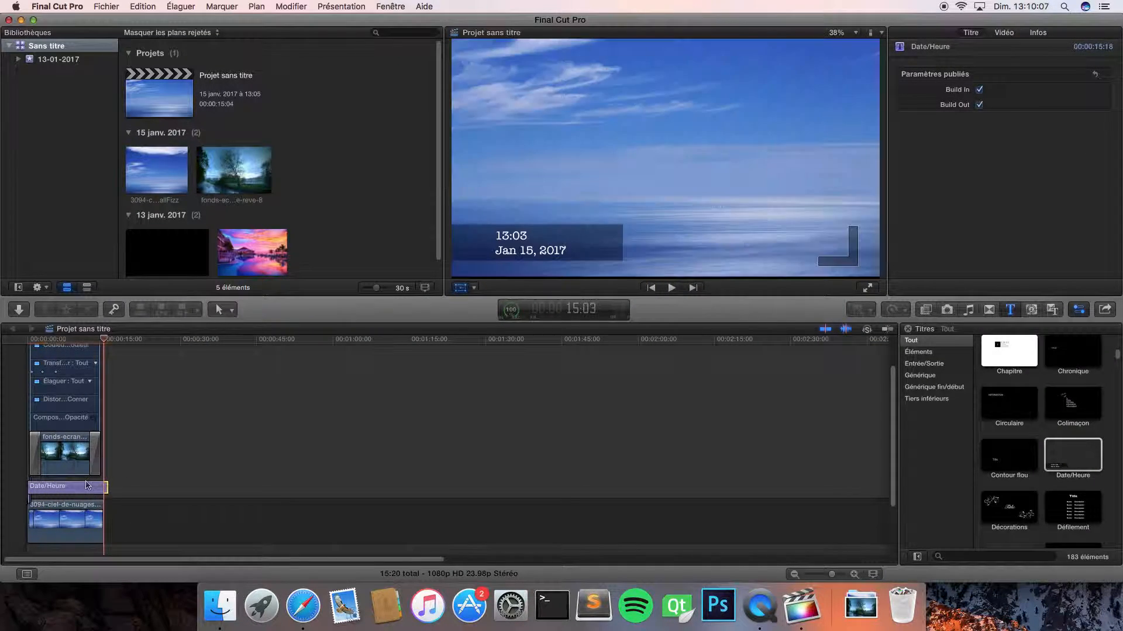
Play the project from its start to check the Date/Heure title, and shorten the title's end to a duration of 14:06.
left_click(27, 341)
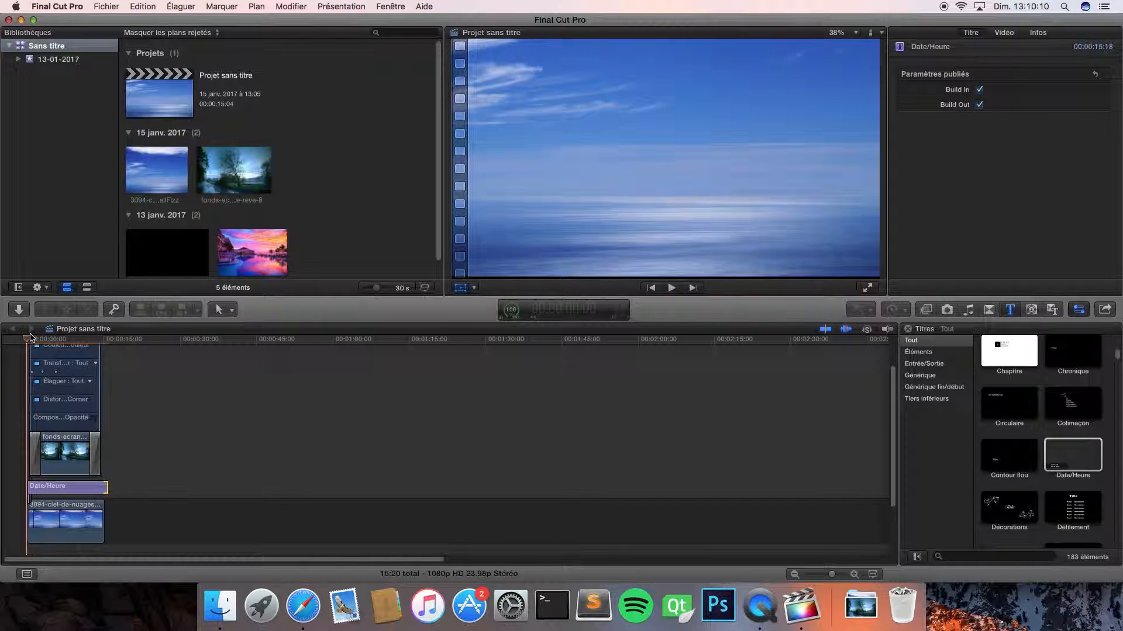
key("space")
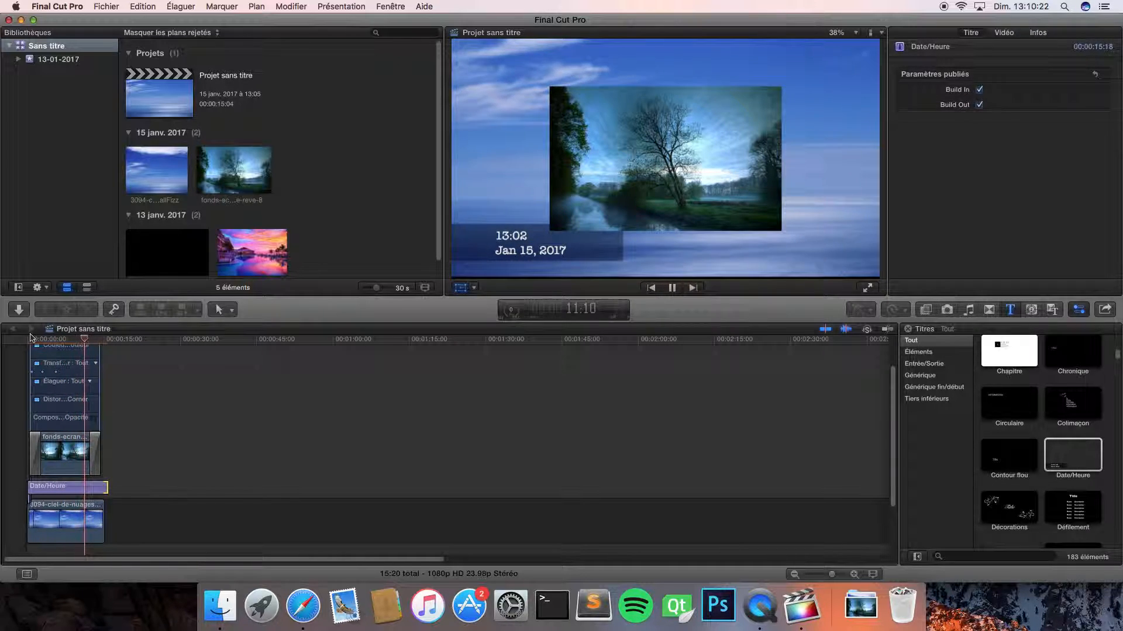
left_click_drag(107, 487, 102, 490)
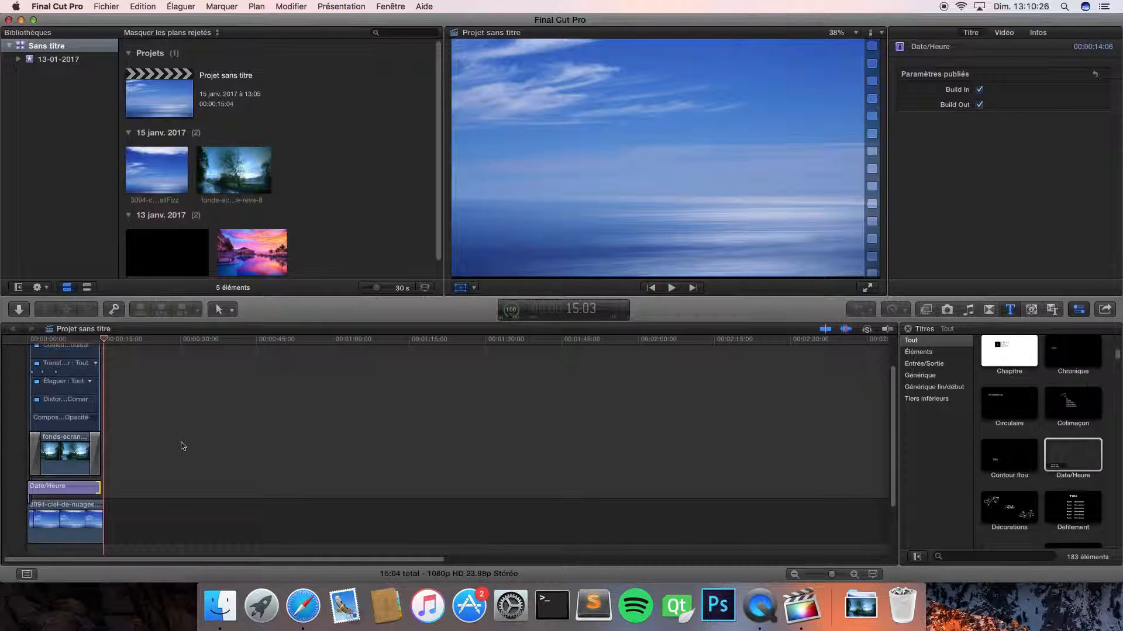